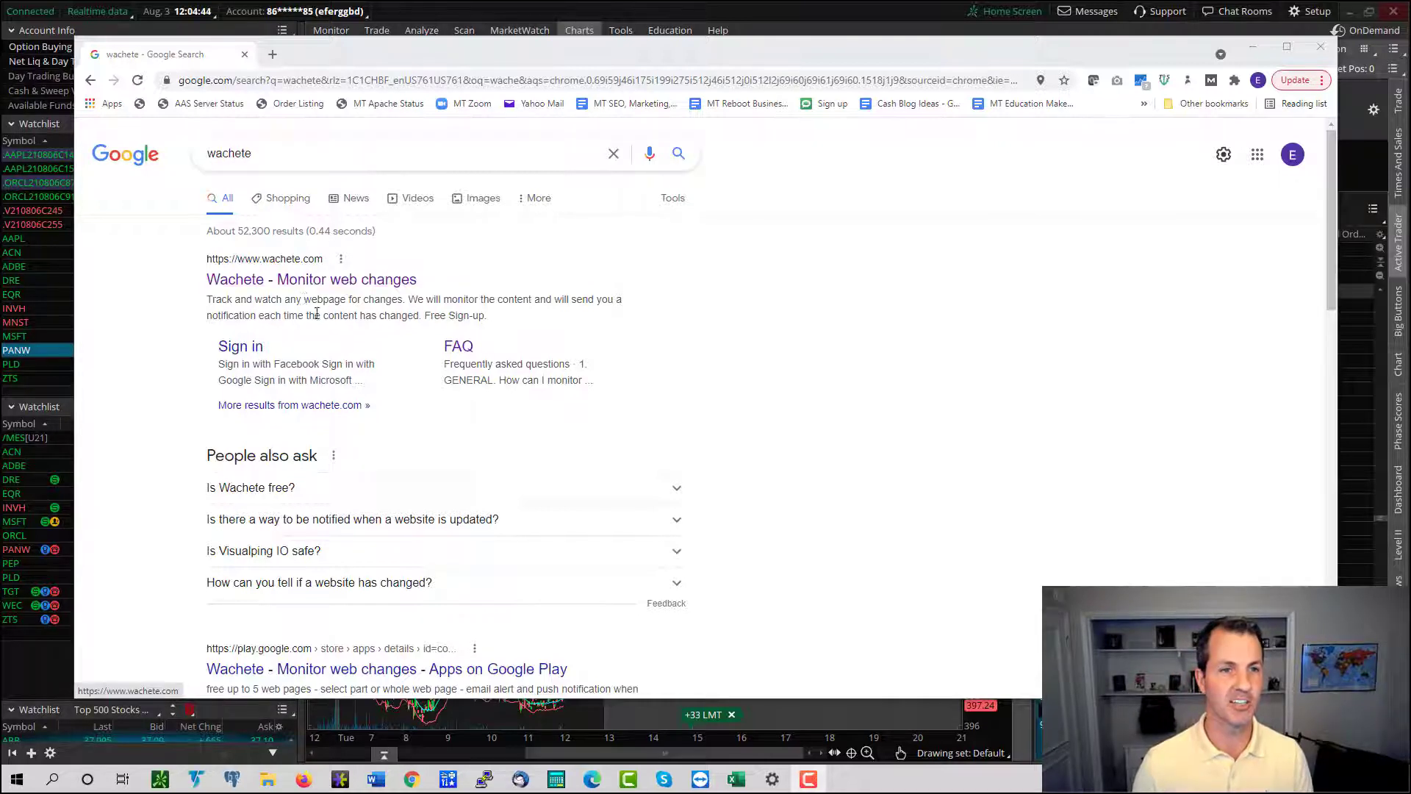
Open the 'Wachete - Monitor web changes' result, then go to the Sign up page.
click(276, 282)
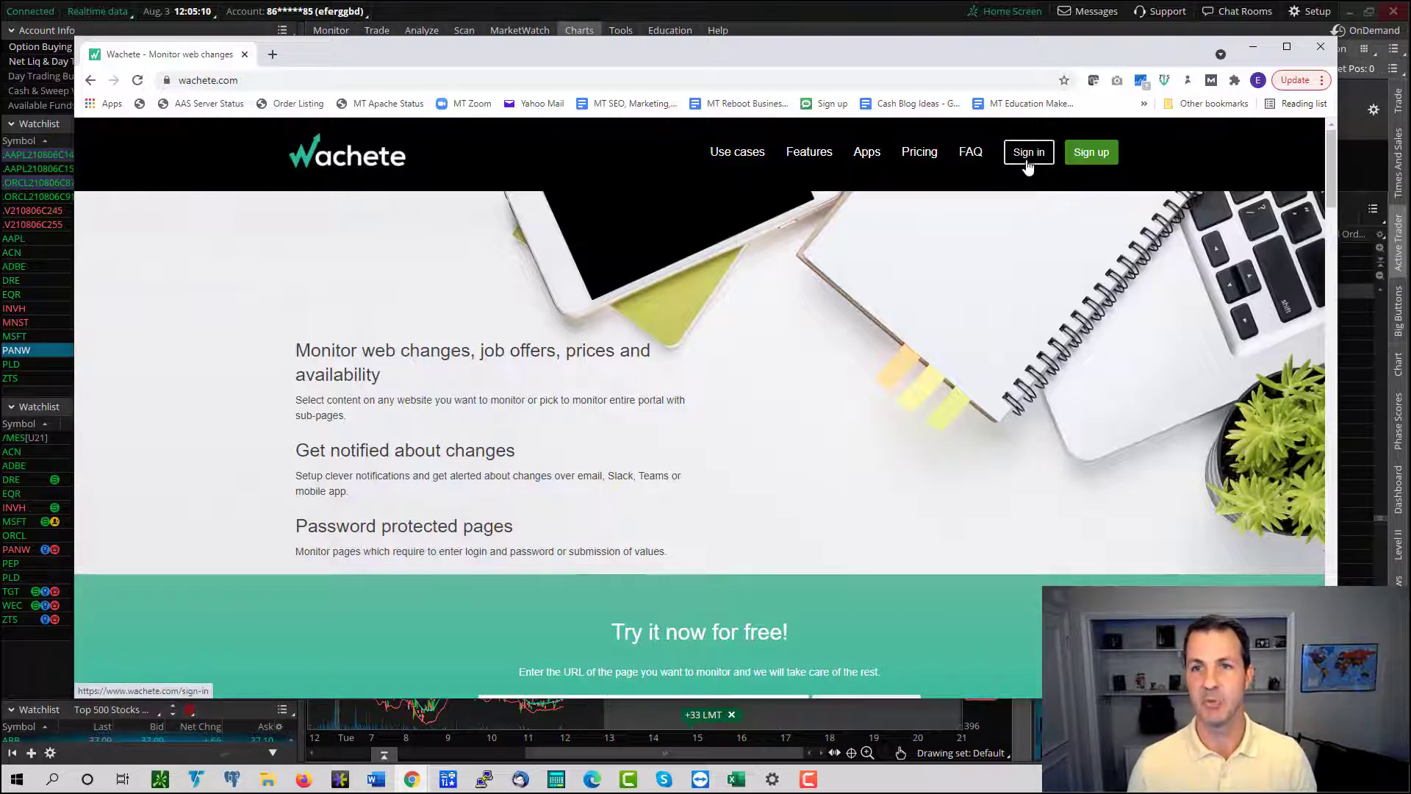
click(1101, 154)
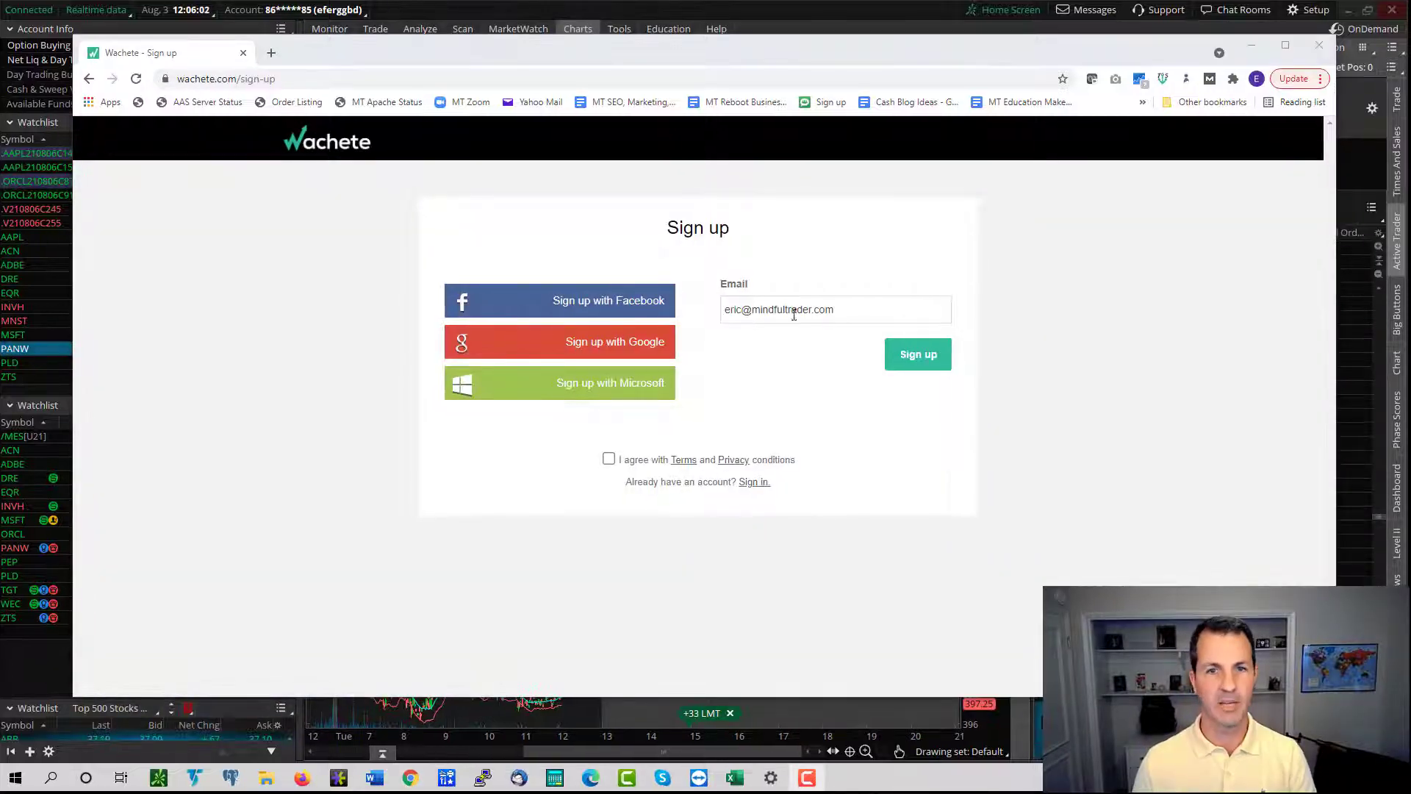
Sign up with the e-mail address after agreeing to the Terms and Privacy conditions.
click(925, 366)
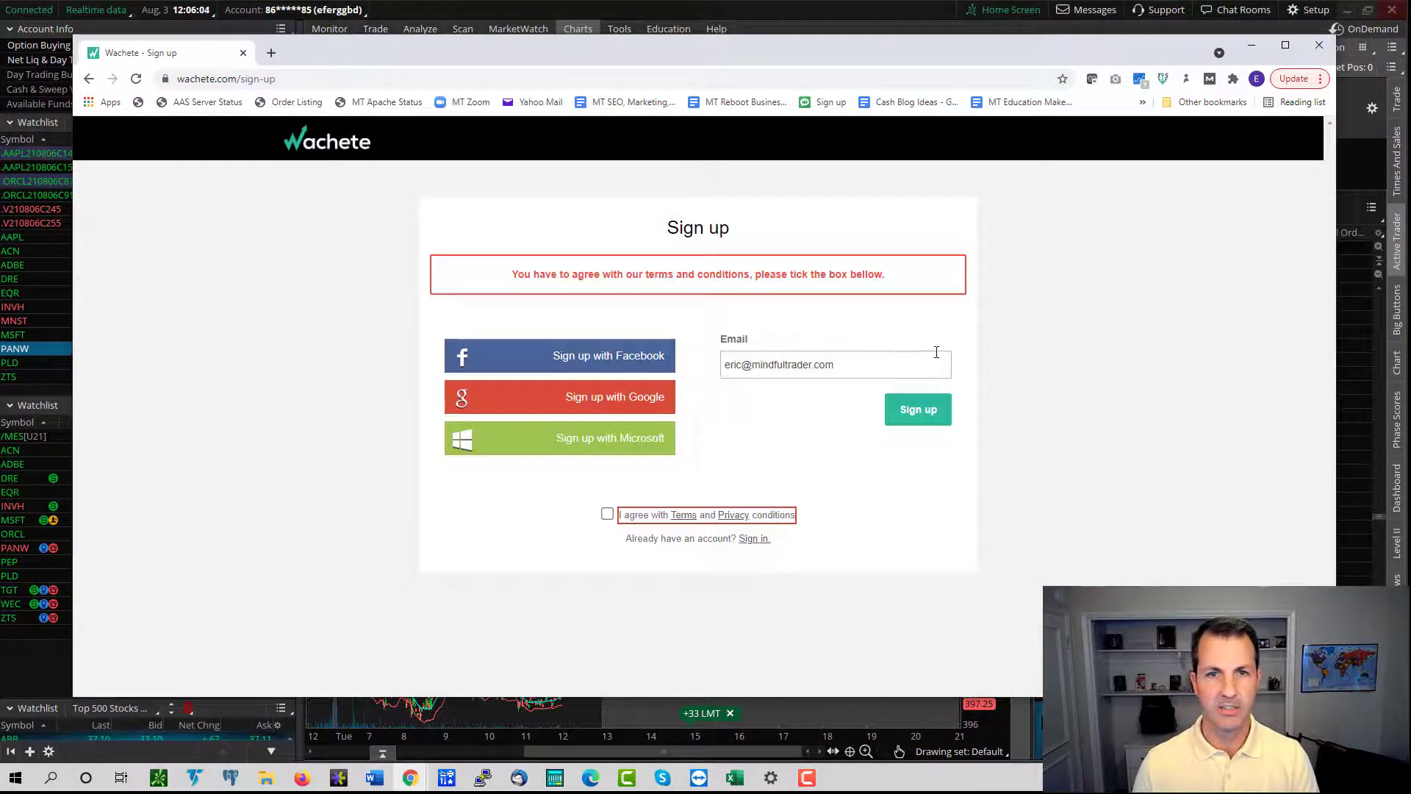
click(607, 513)
click(911, 409)
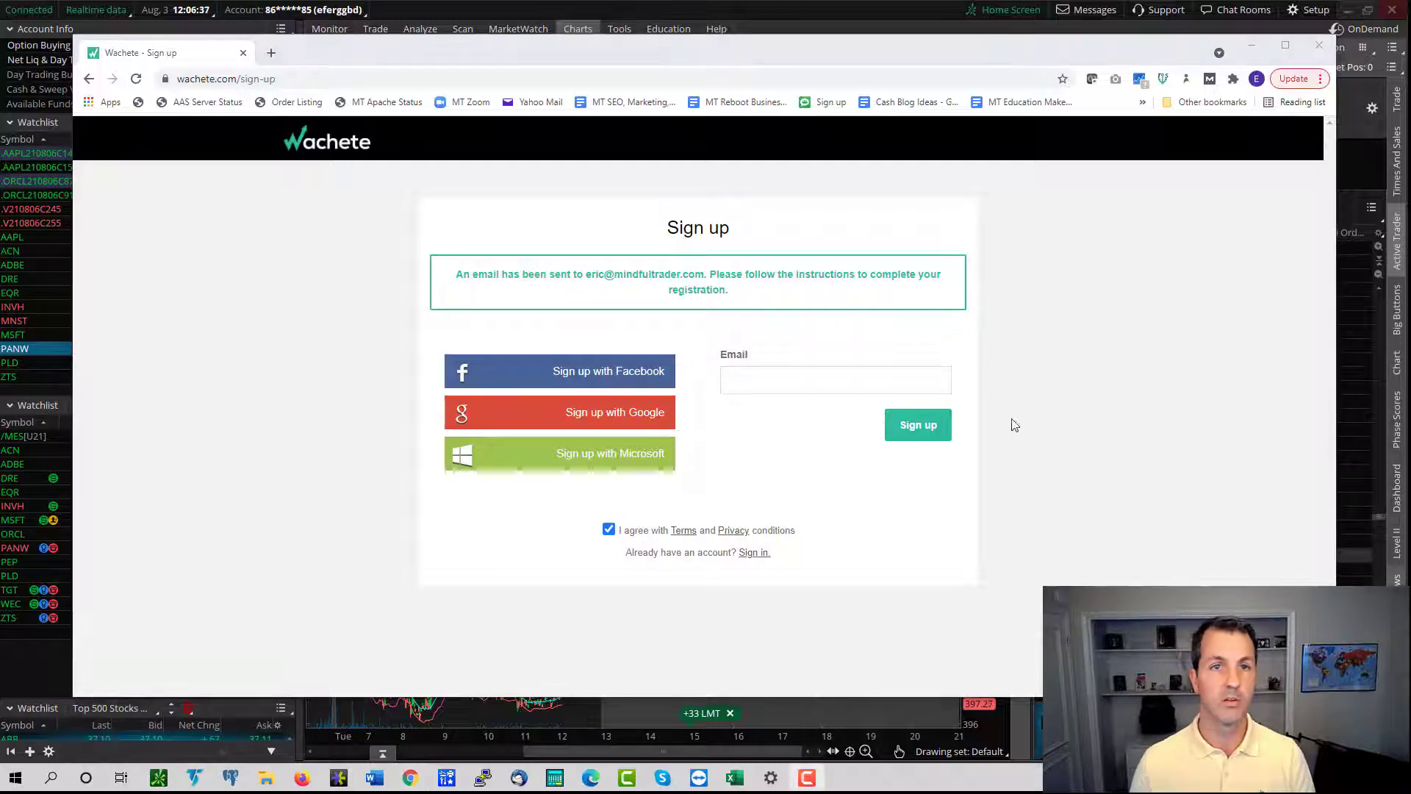
click(271, 52)
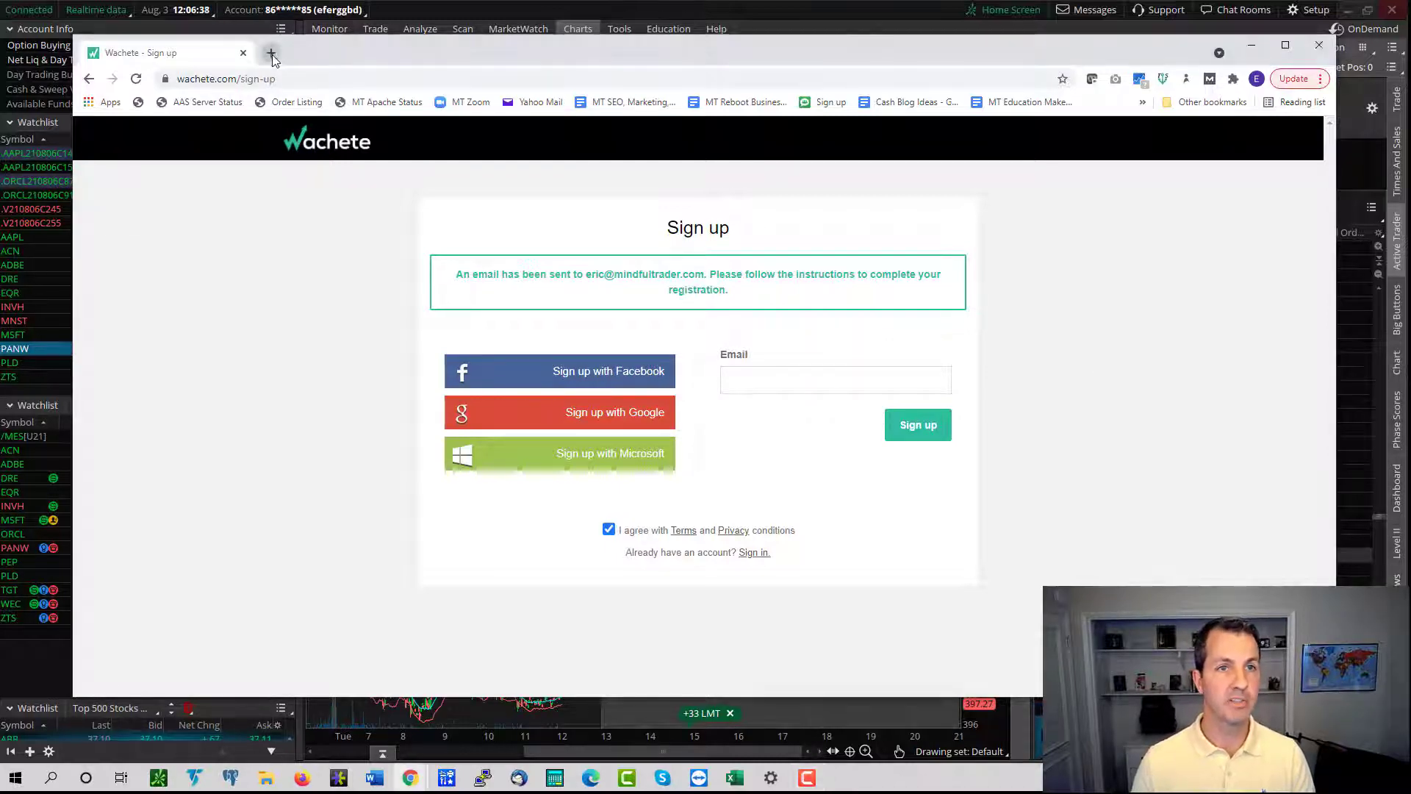
Open the emailed set-password link and set the browser-suggested password for the account.
key(ctrl+v)
key(Return)
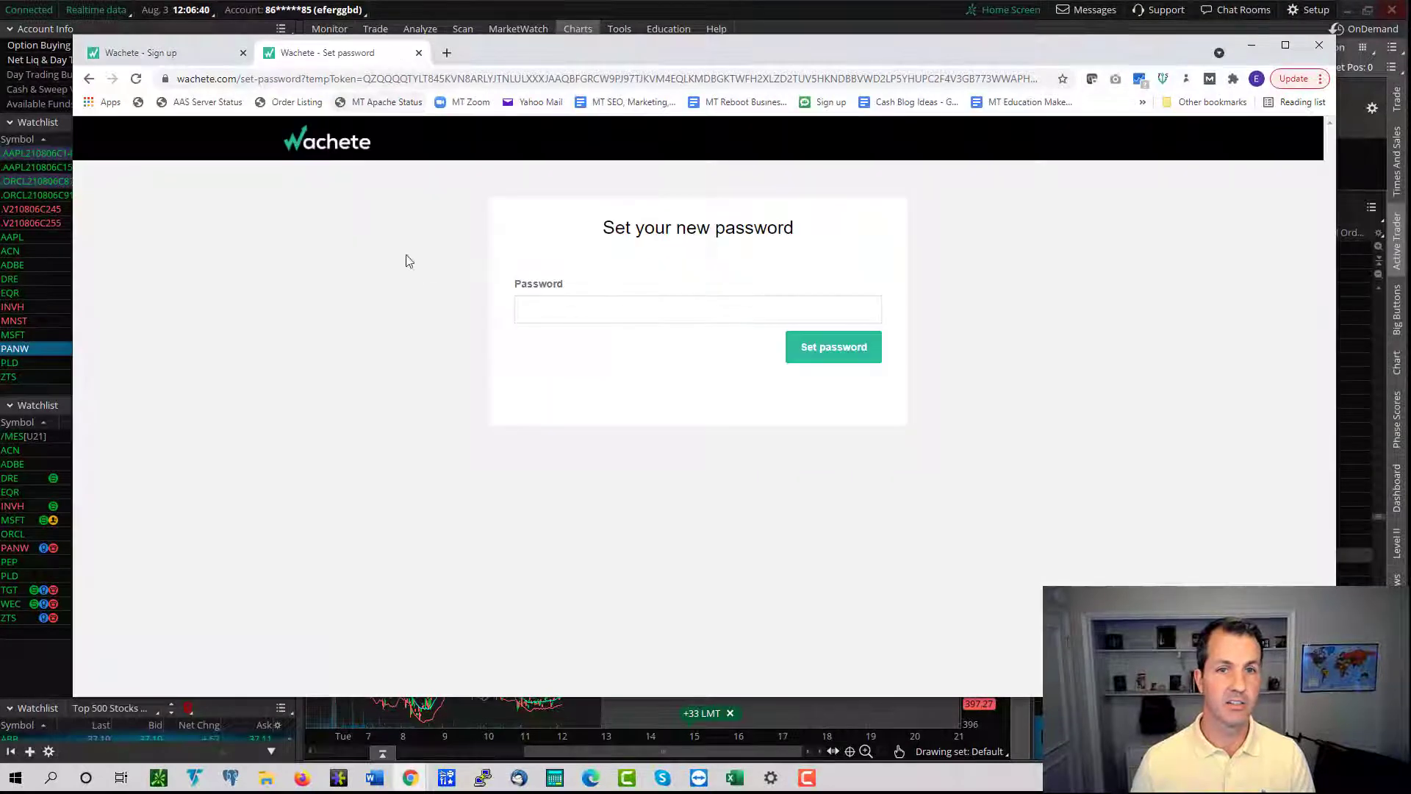
click(567, 310)
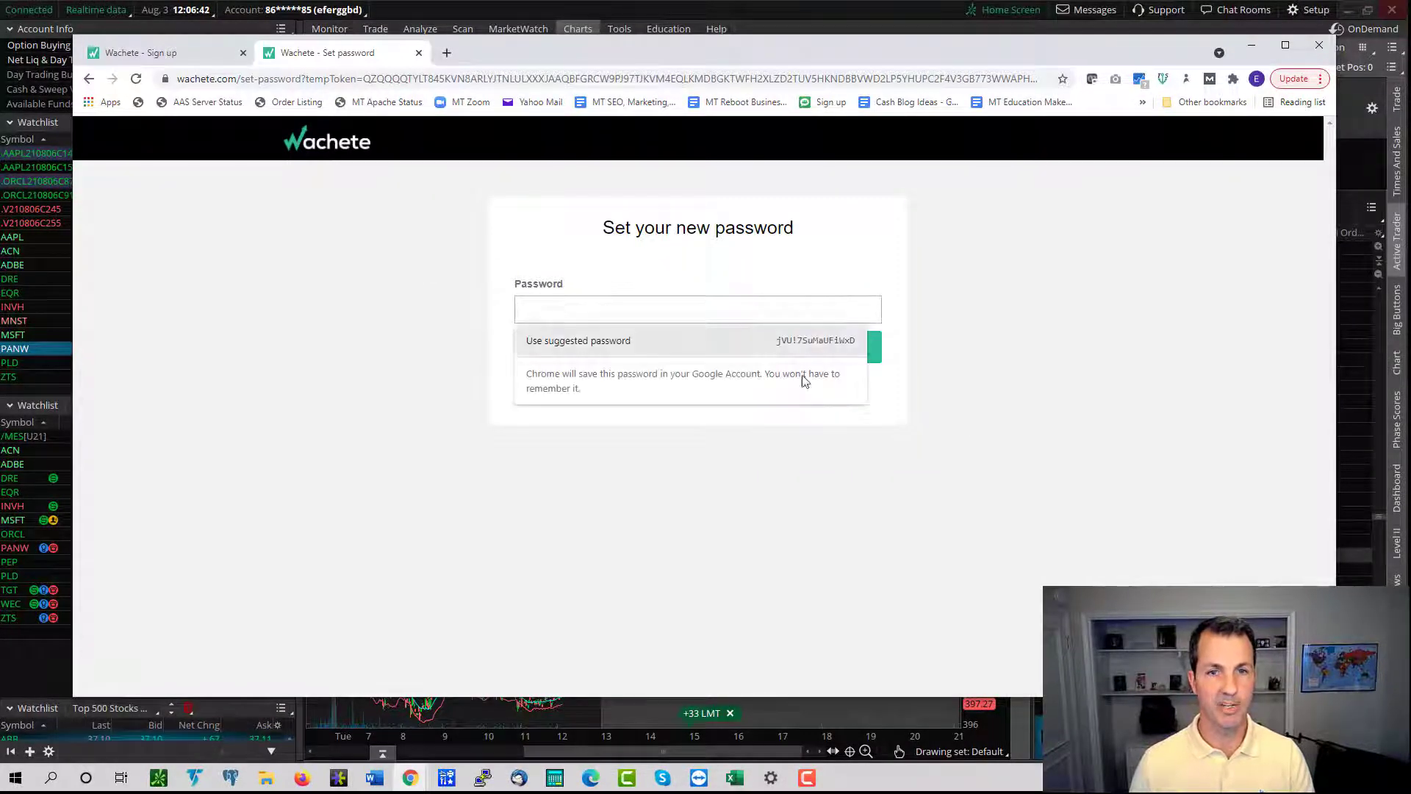
key(ctrl+v)
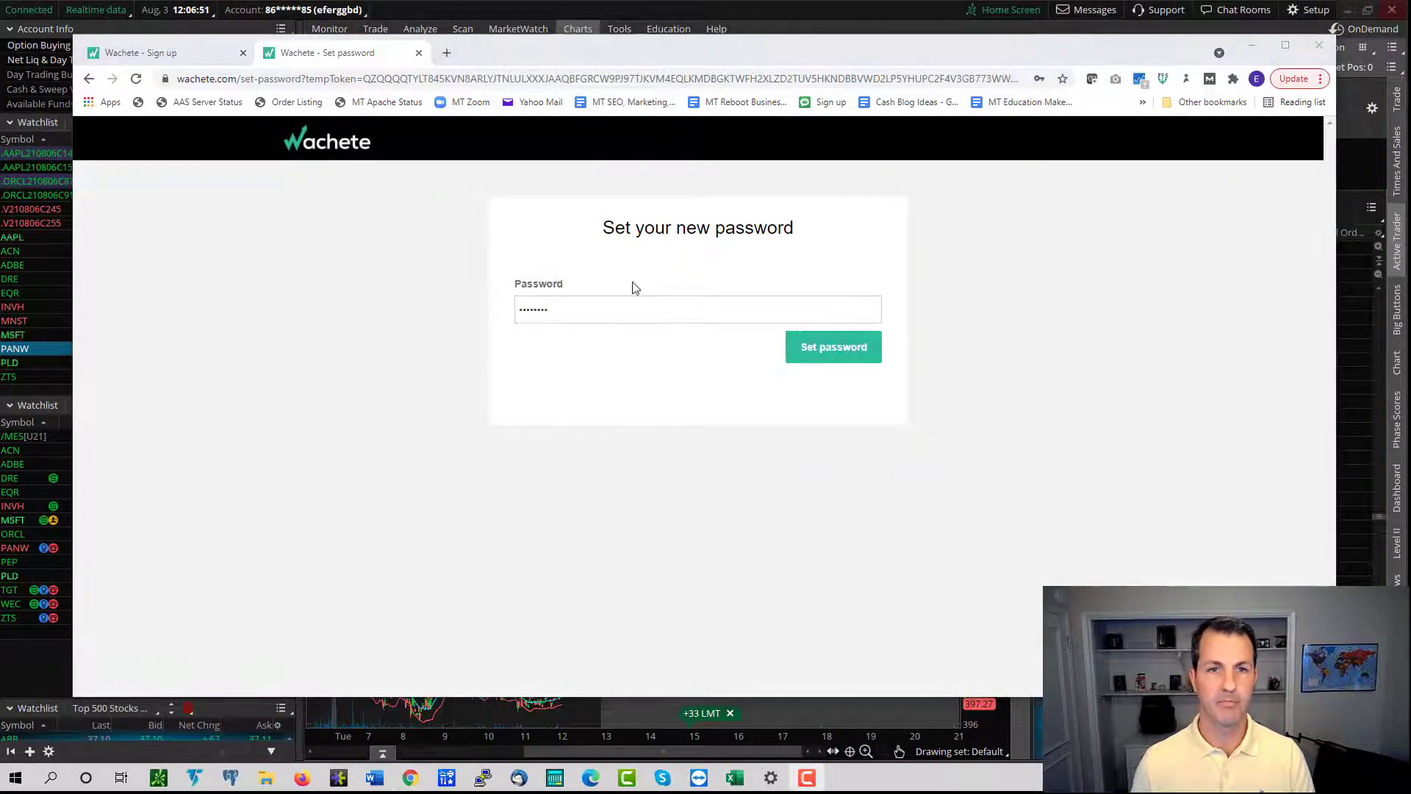
click(844, 360)
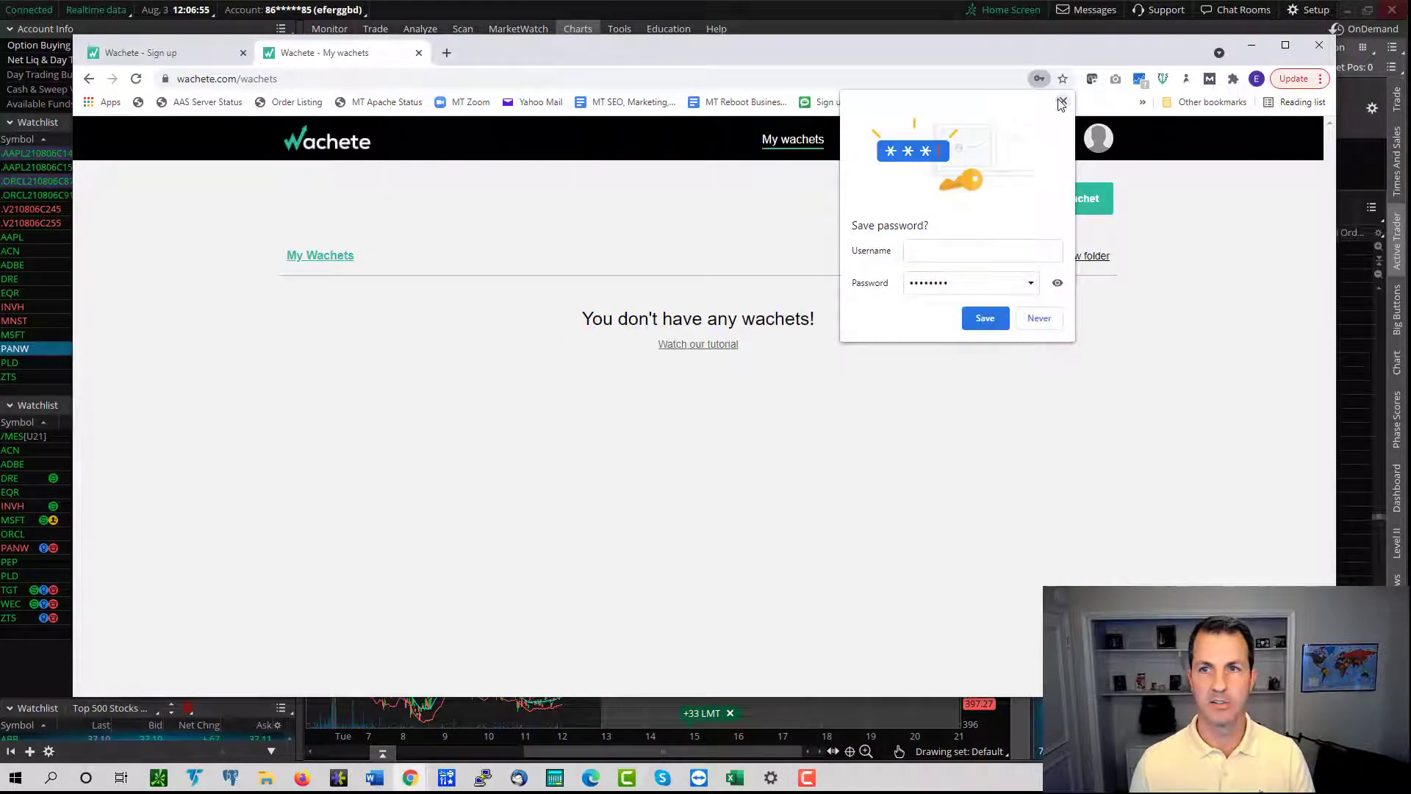
Close Chrome's 'Save password?' bubble.
click(1062, 101)
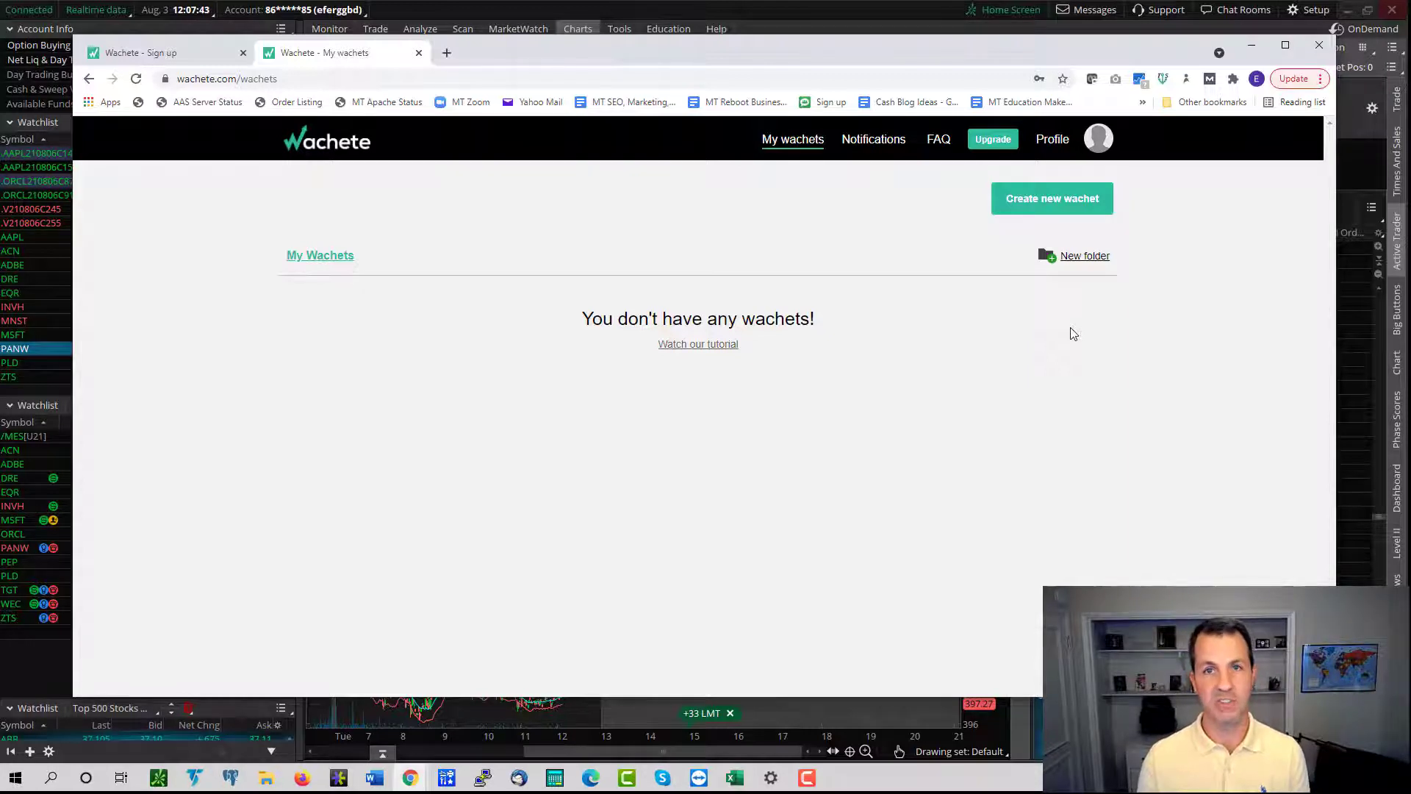
Open Upgrade and compare the $49.90 5-minute plan with the $9.90 10-minute plan.
click(994, 142)
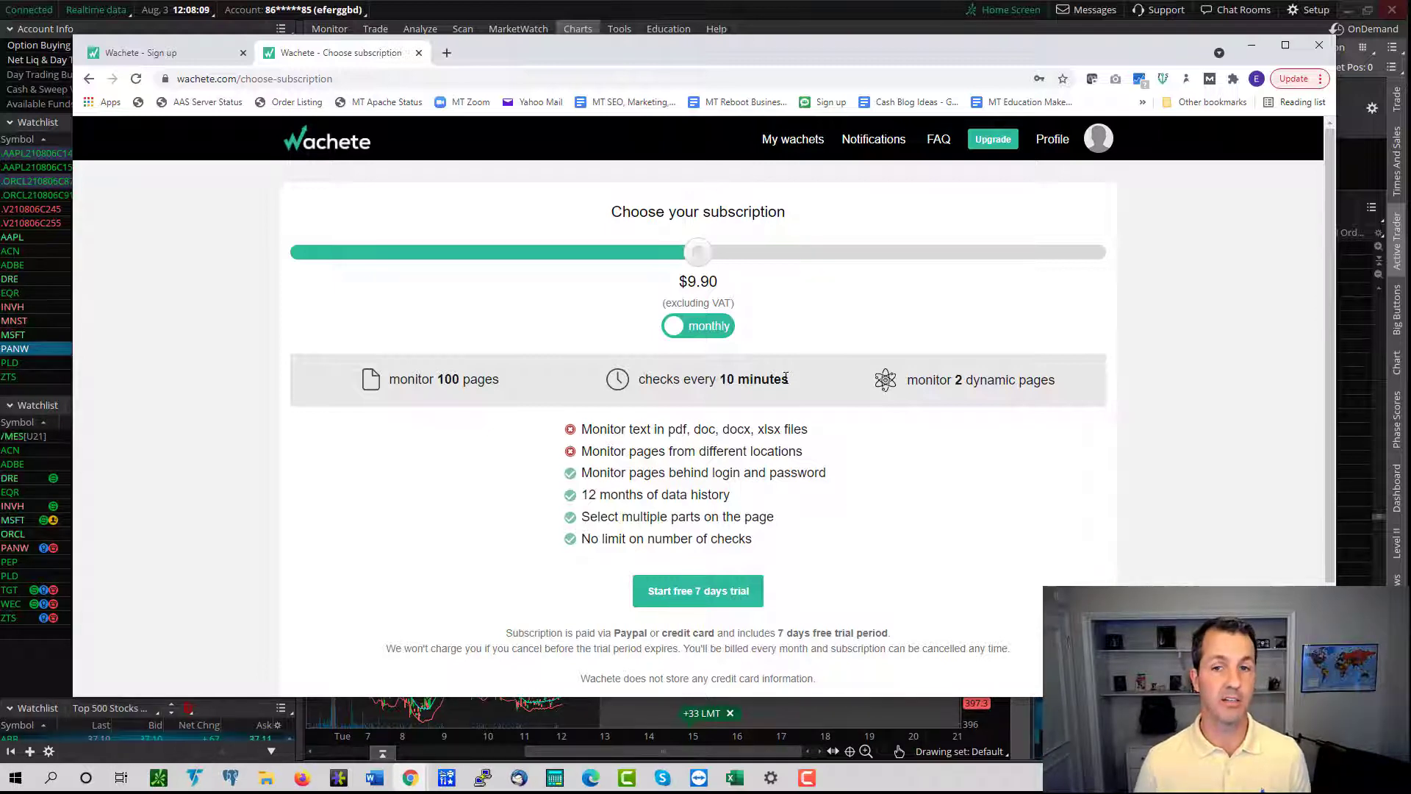
drag(704, 247, 823, 264)
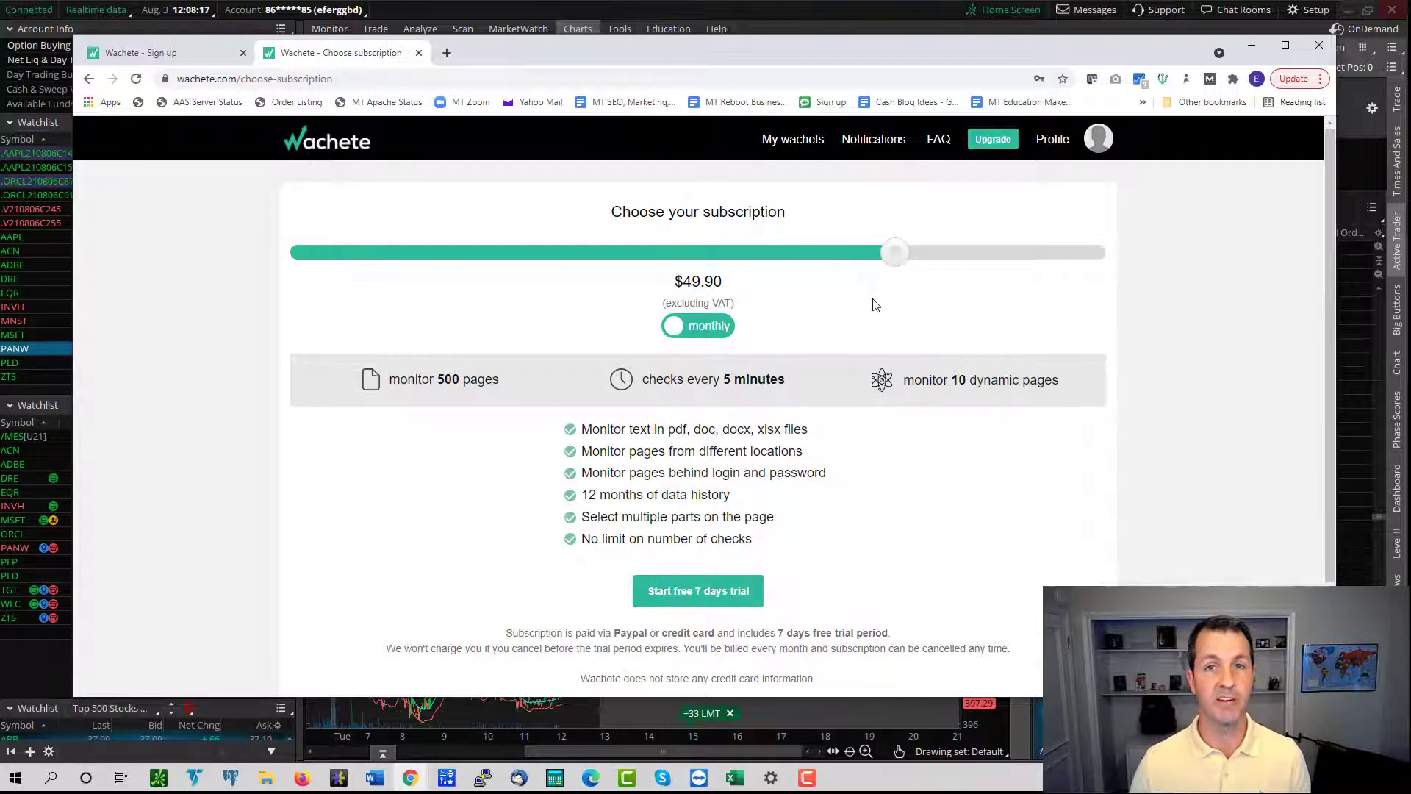
drag(895, 254, 756, 271)
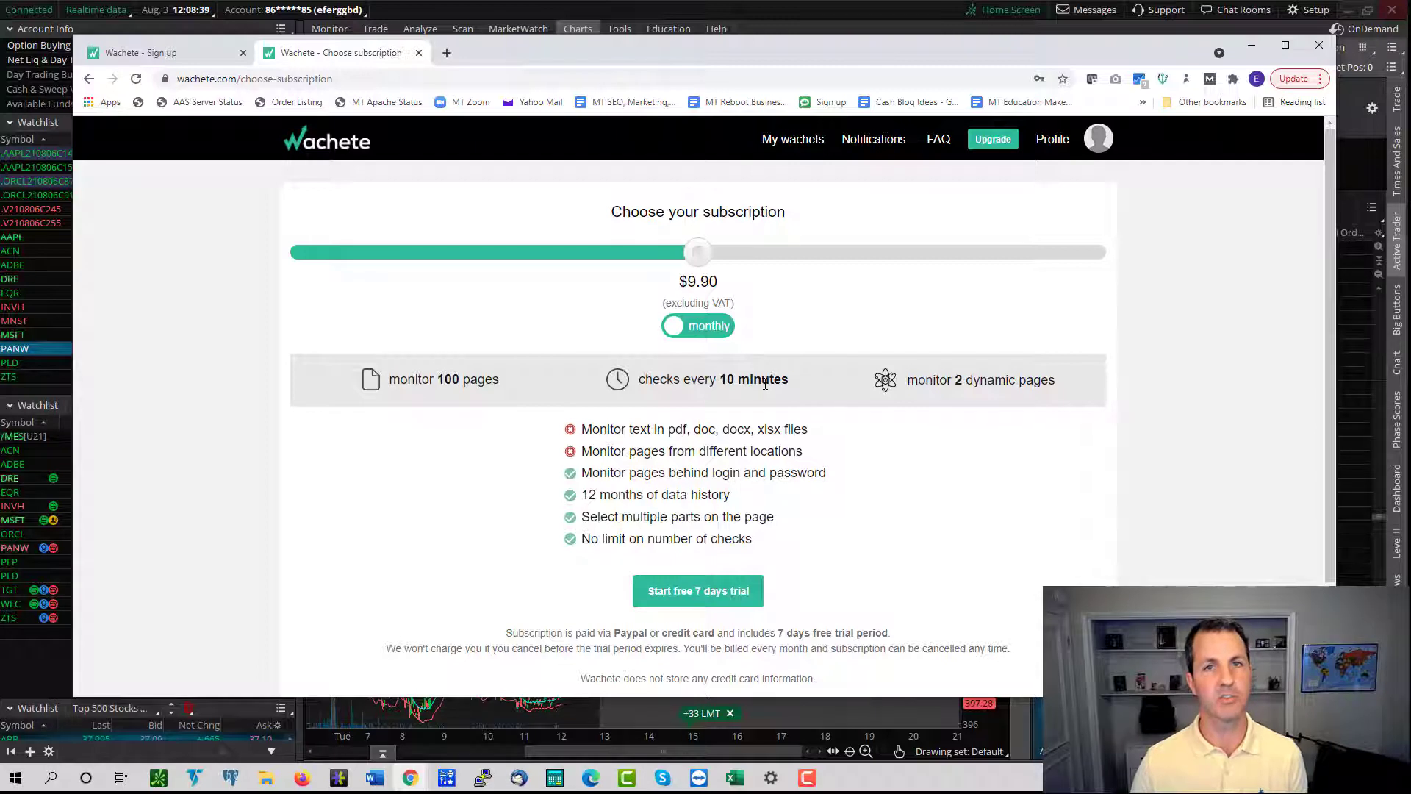
drag(708, 259, 835, 271)
click(760, 263)
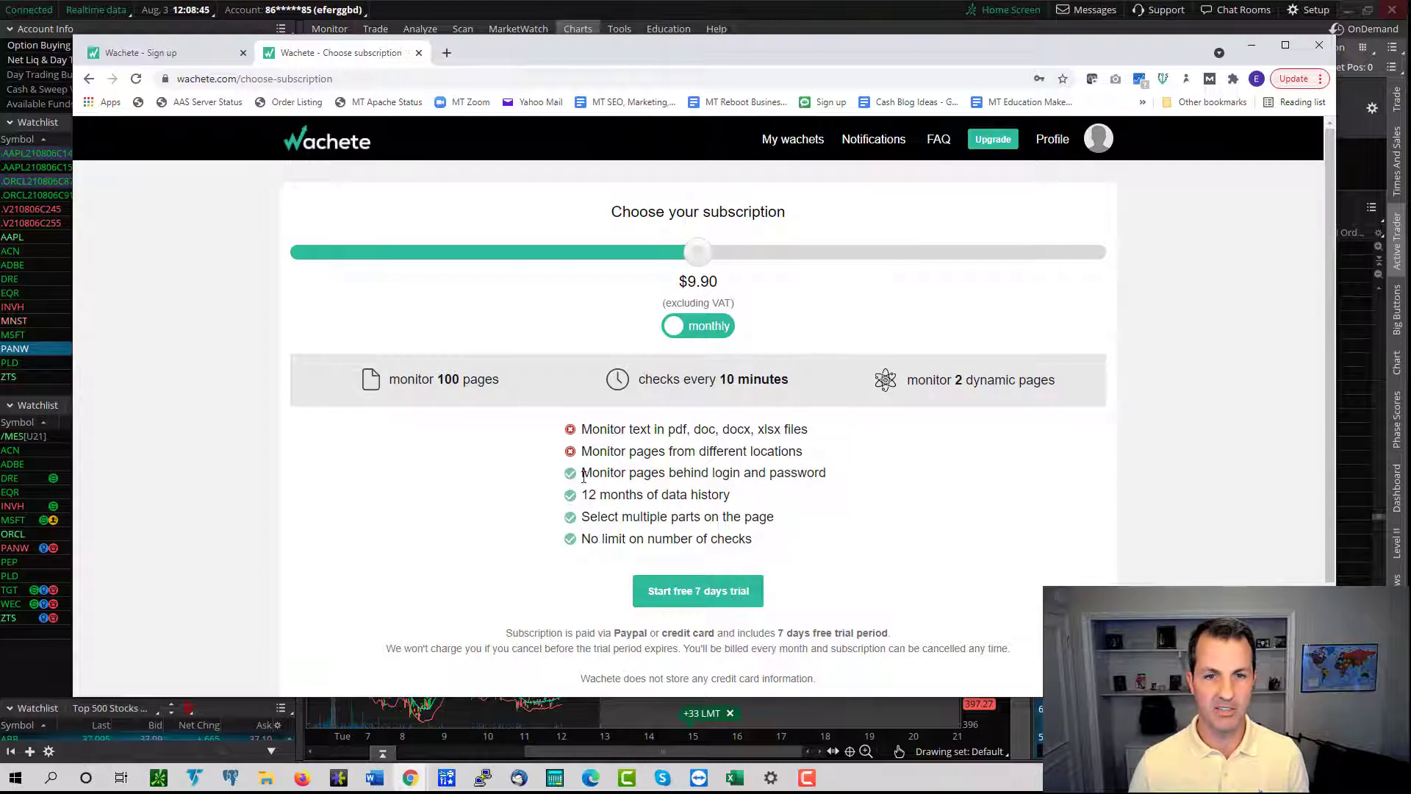
drag(581, 472, 832, 483)
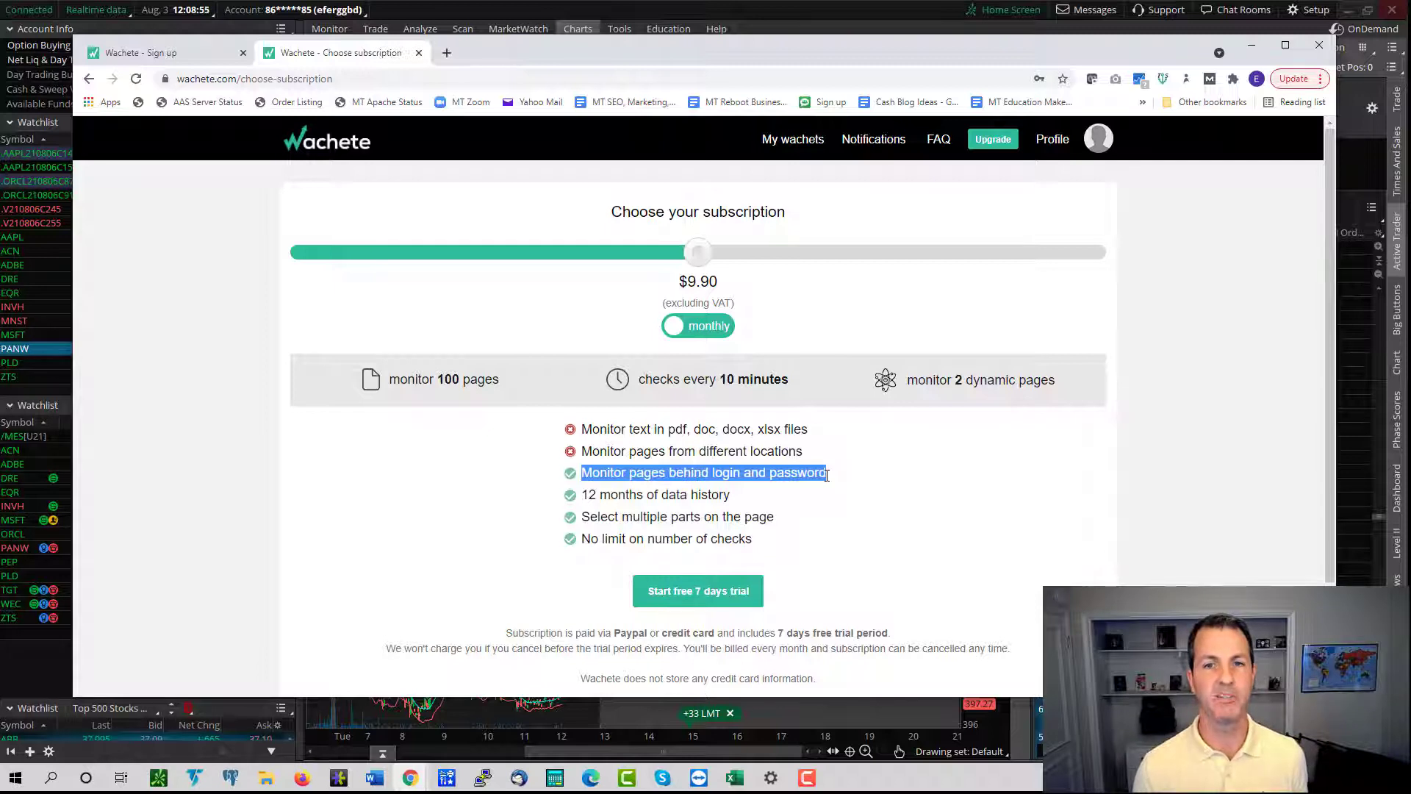
click(650, 514)
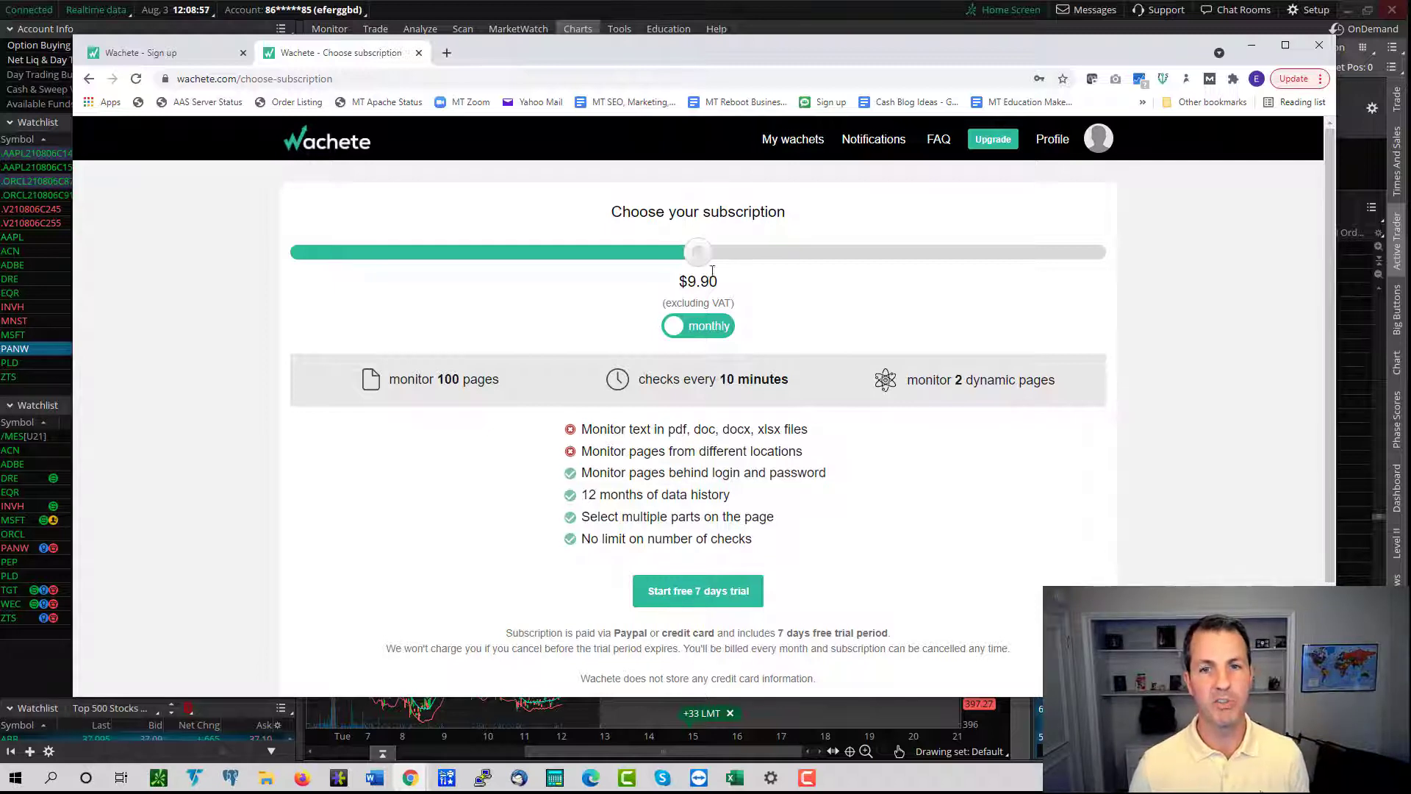
click(581, 256)
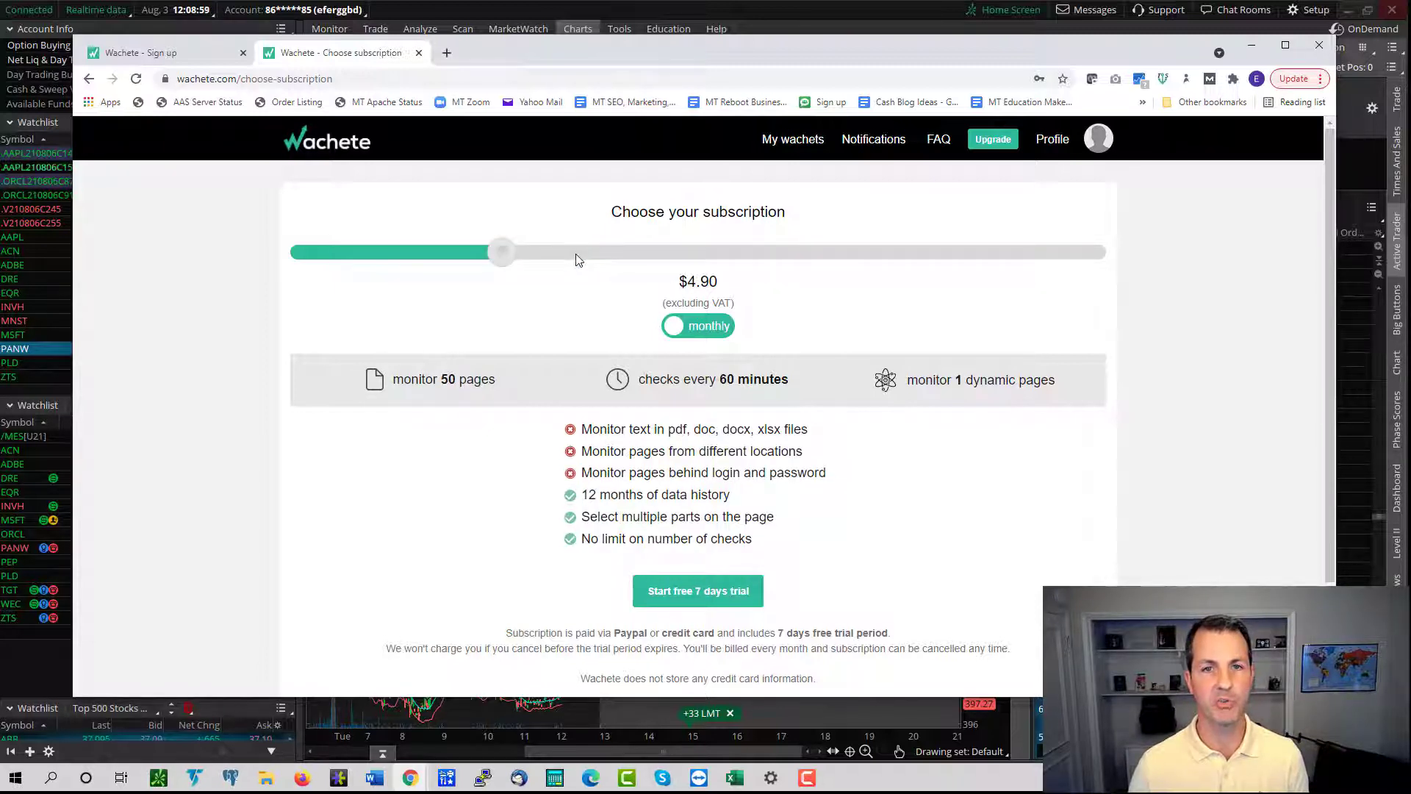
drag(581, 473, 841, 479)
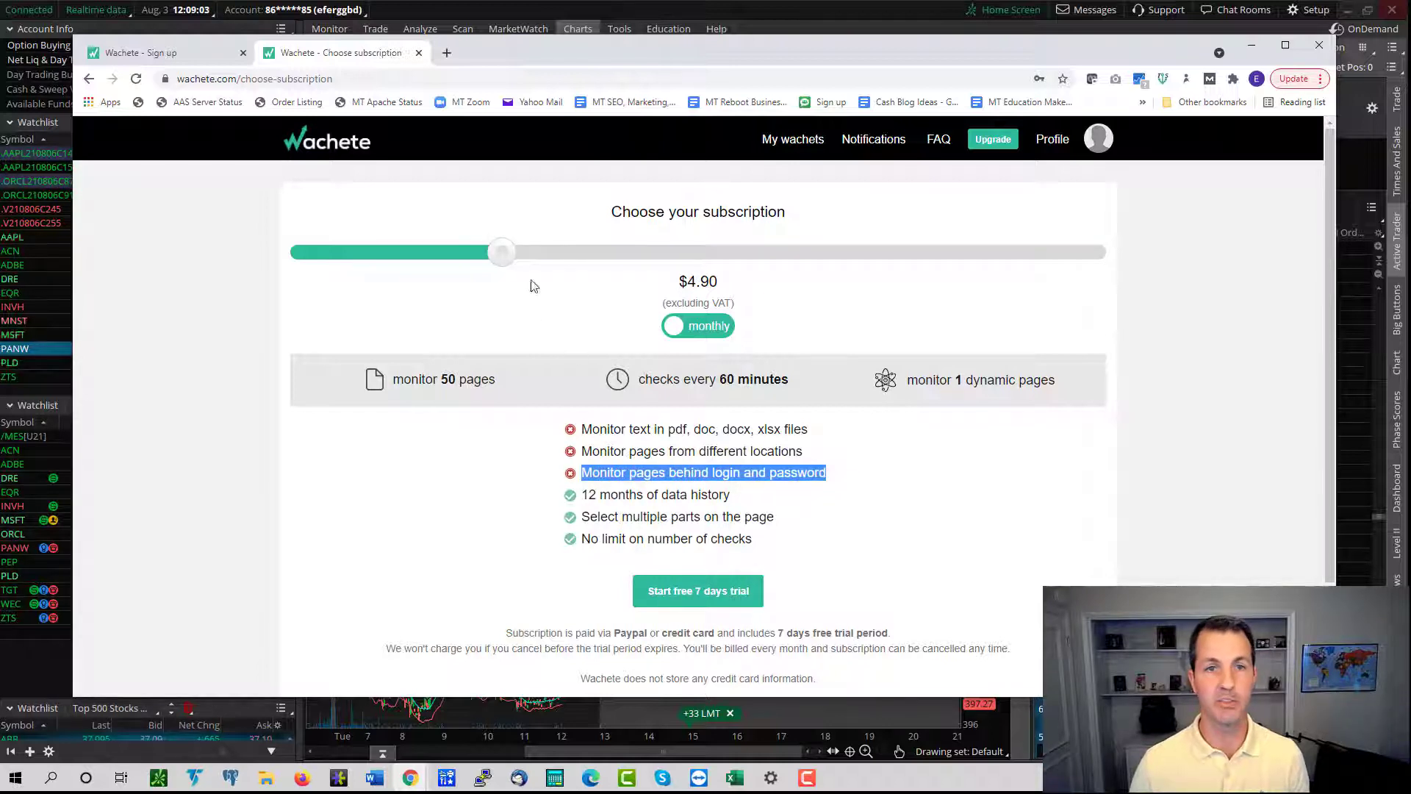
click(638, 258)
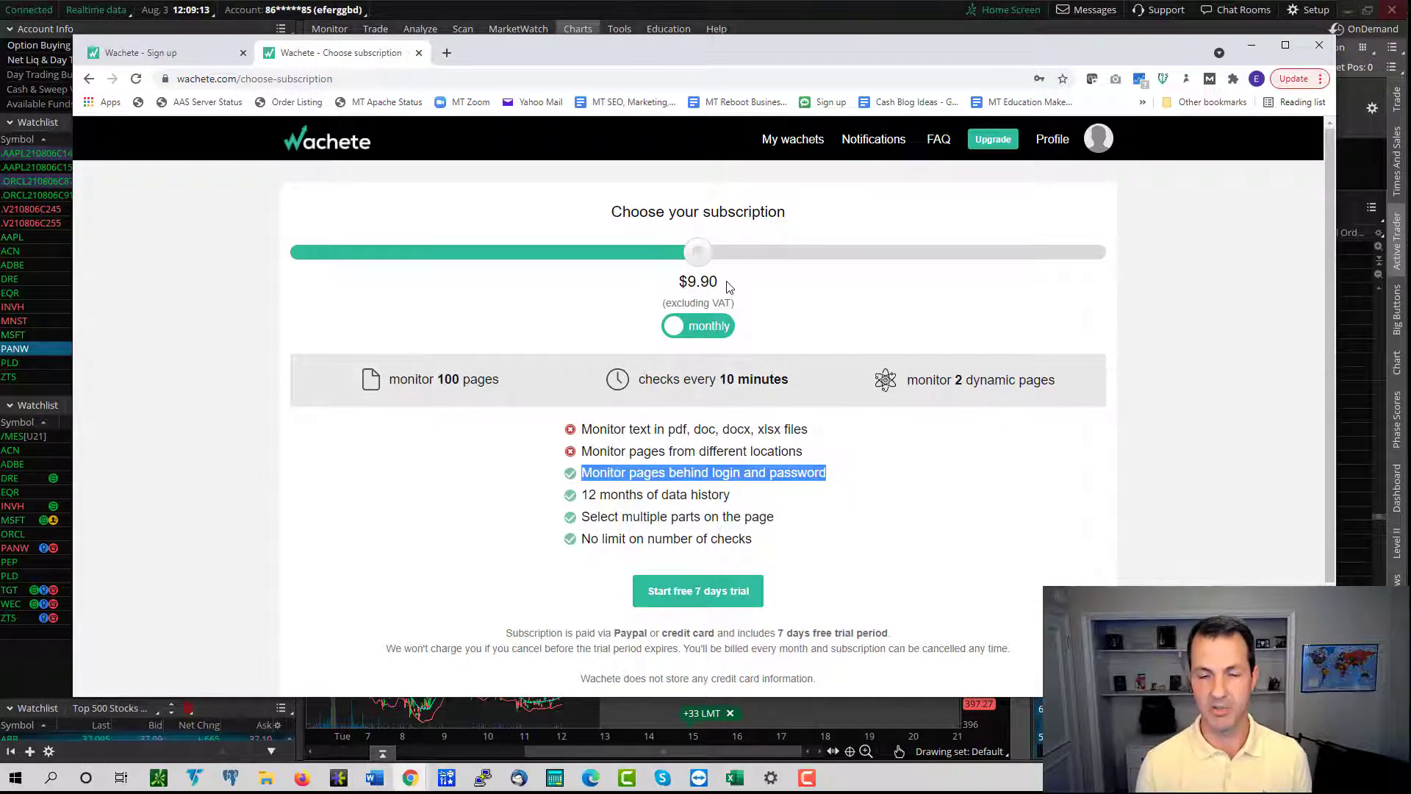
click(815, 419)
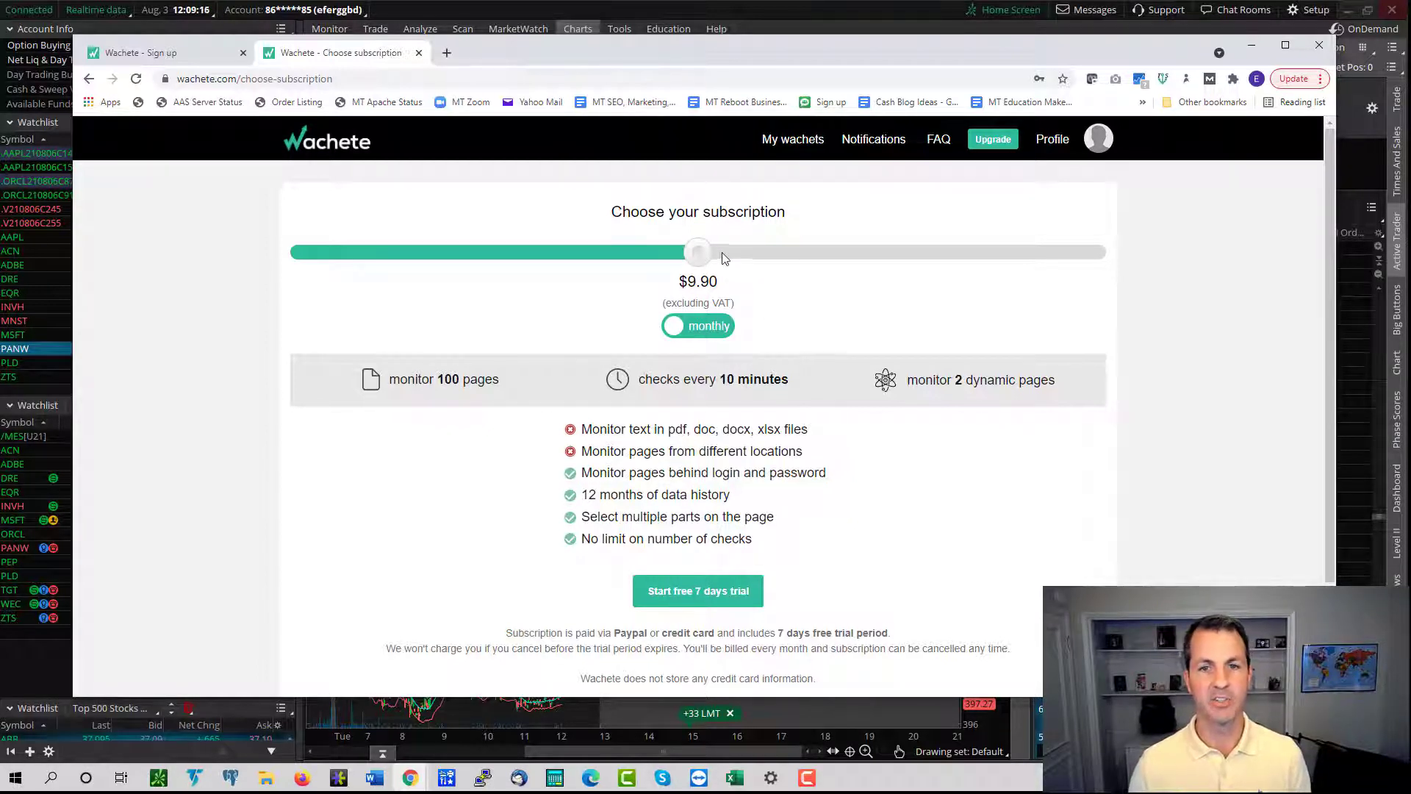
Start the 7-day free trial, then return to the My wachets list.
click(694, 600)
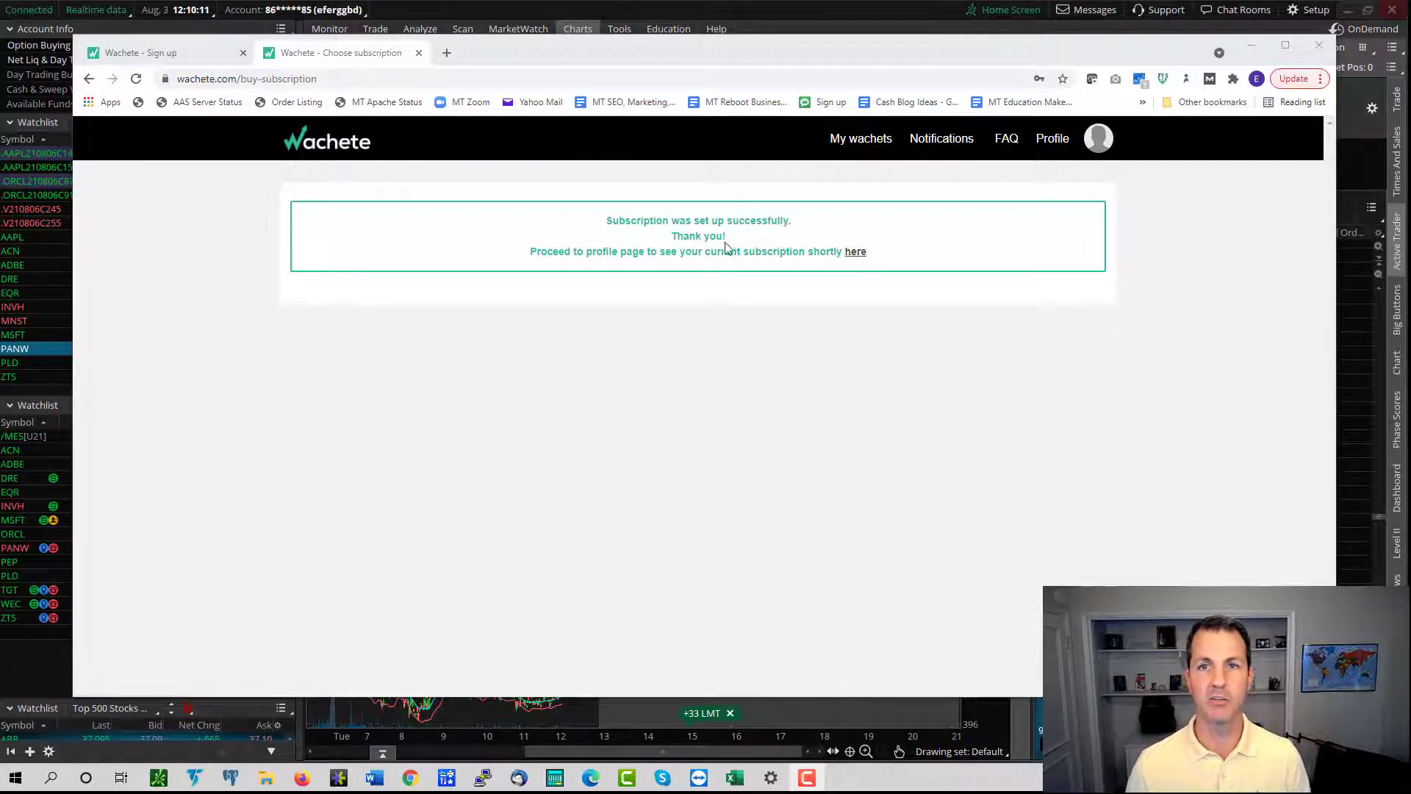
click(856, 145)
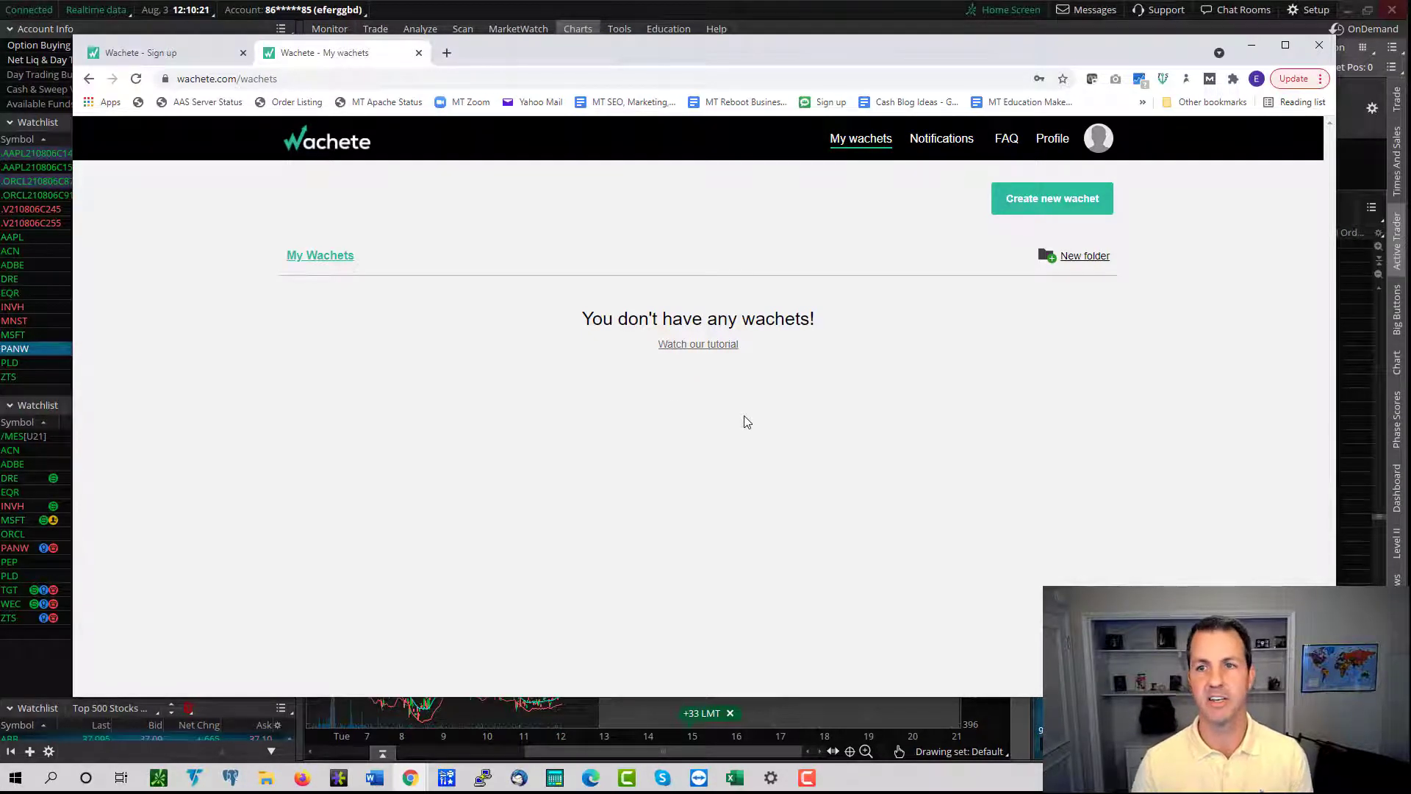
Start a new wachet and bring the Mindful Trader live positions window onscreen.
click(1047, 203)
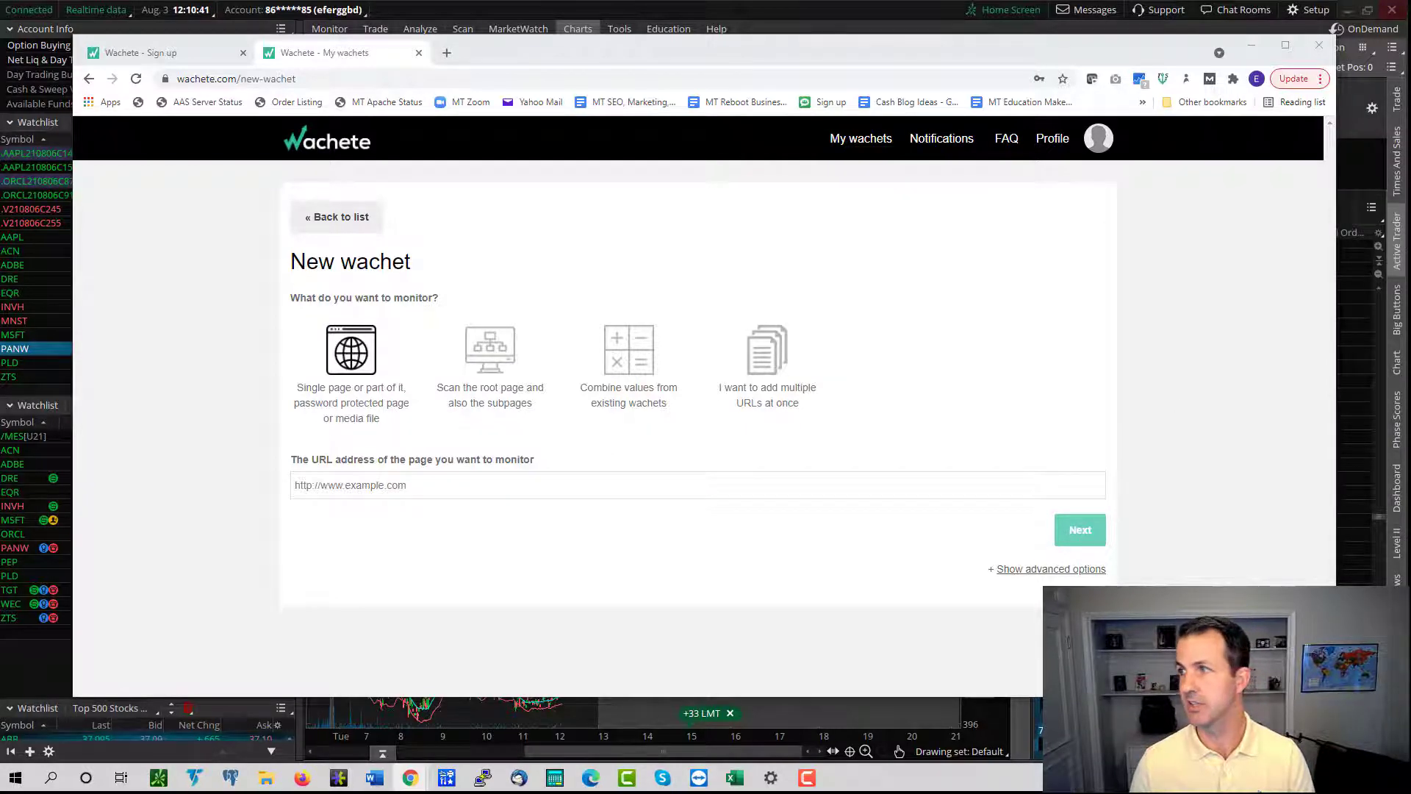
drag(1410, 66, 1090, 89)
Copy the live positions page address and focus the New wachet URL field.
scroll(314, 496, down, 1)
scroll(315, 496, up, 1)
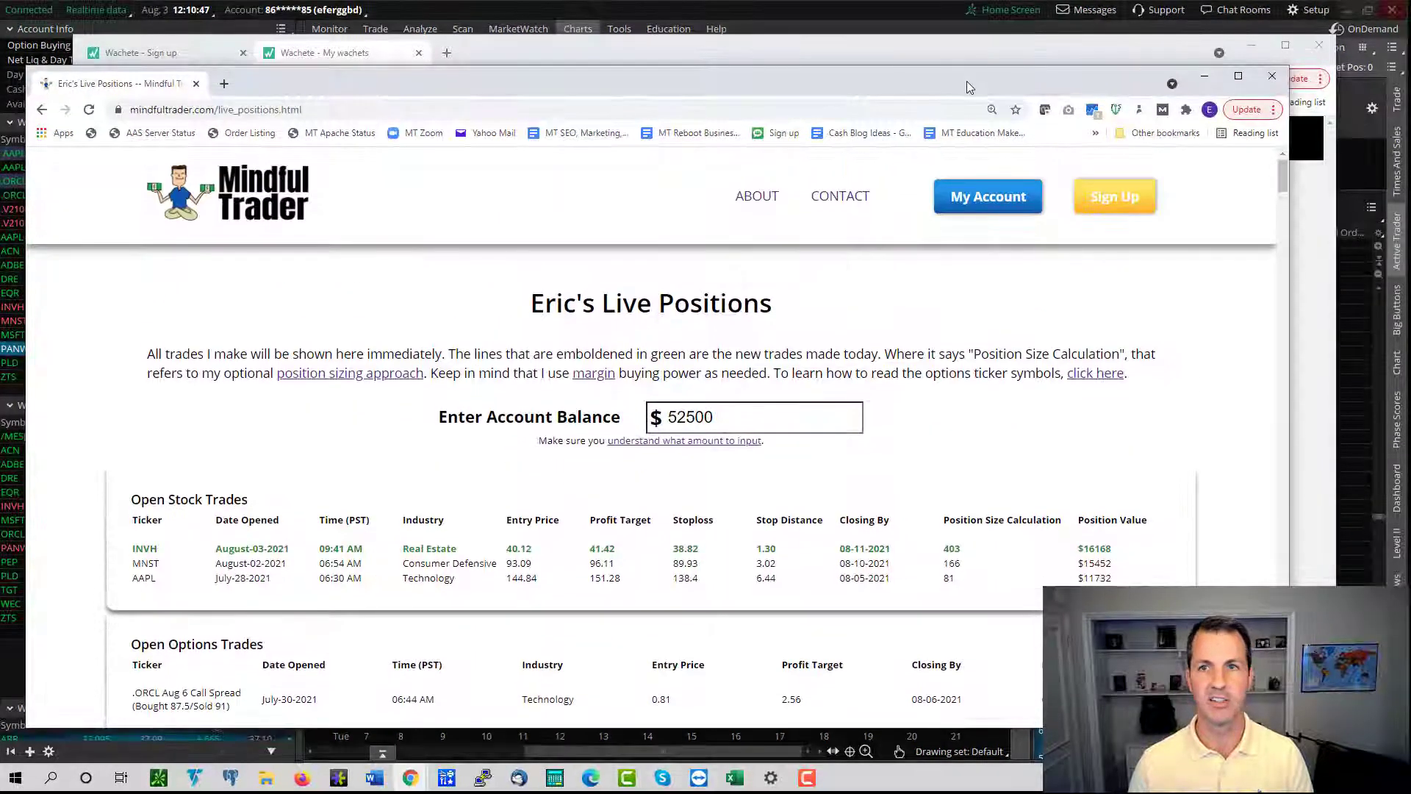
drag(967, 80, 1165, 79)
click(535, 107)
key(ctrl+c)
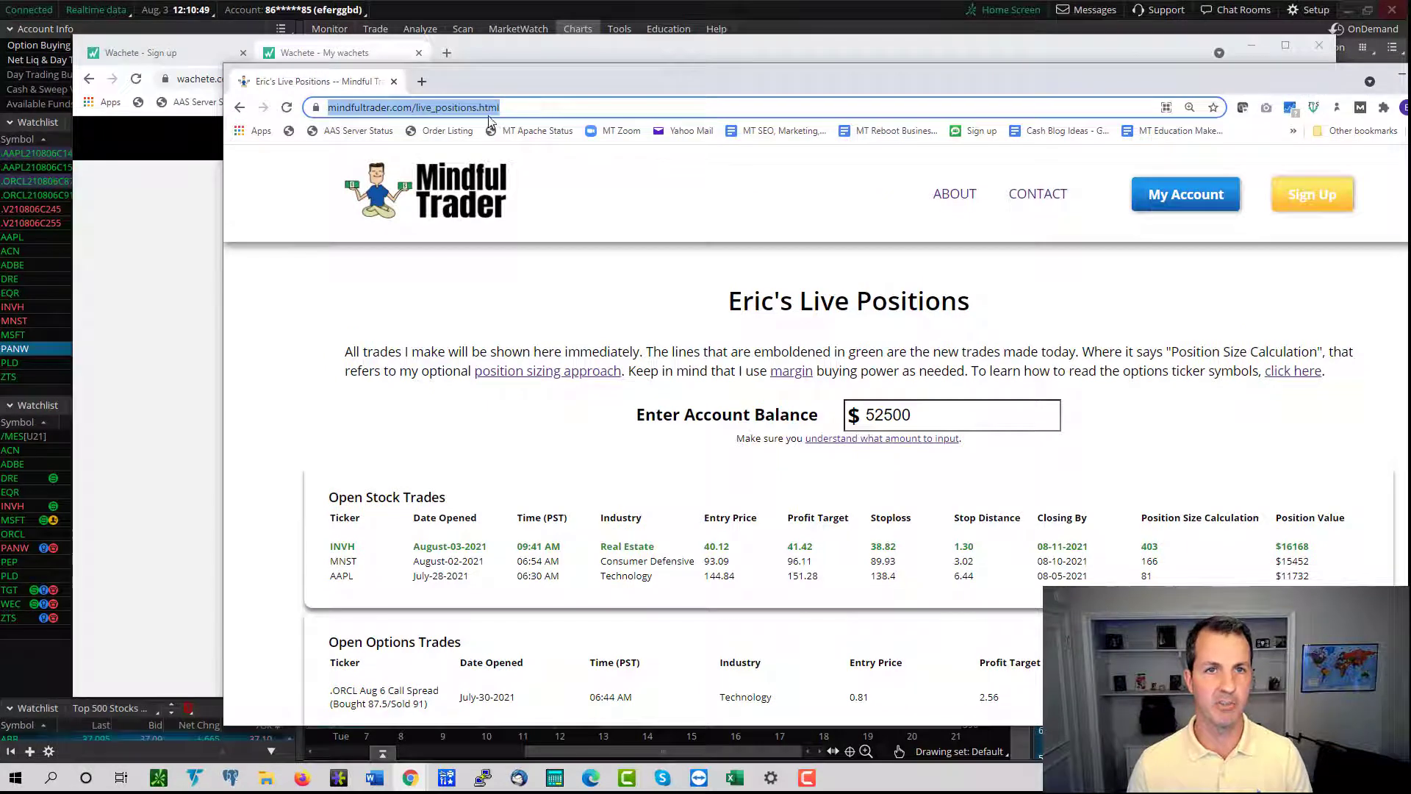
right_click(485, 112)
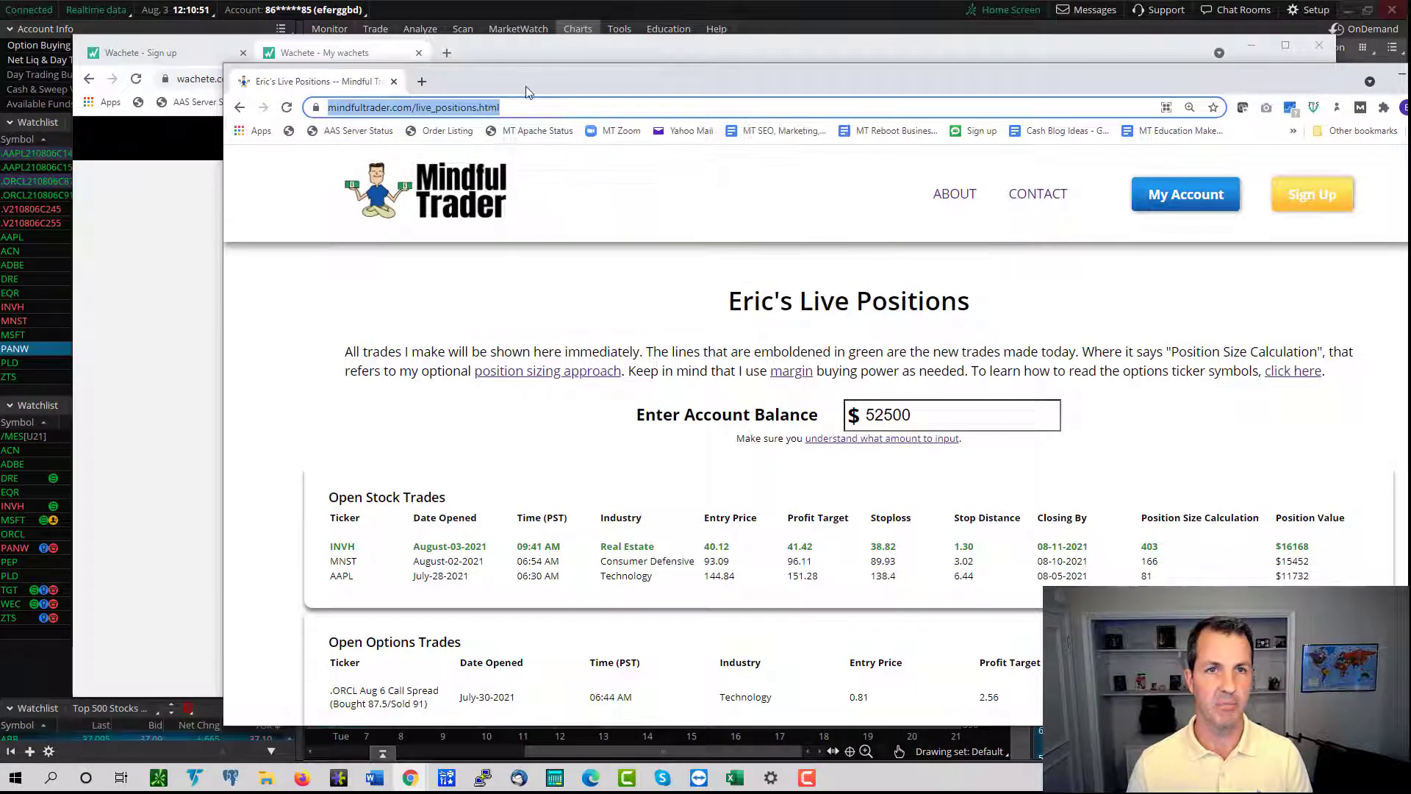
key(super+Down)
click(419, 485)
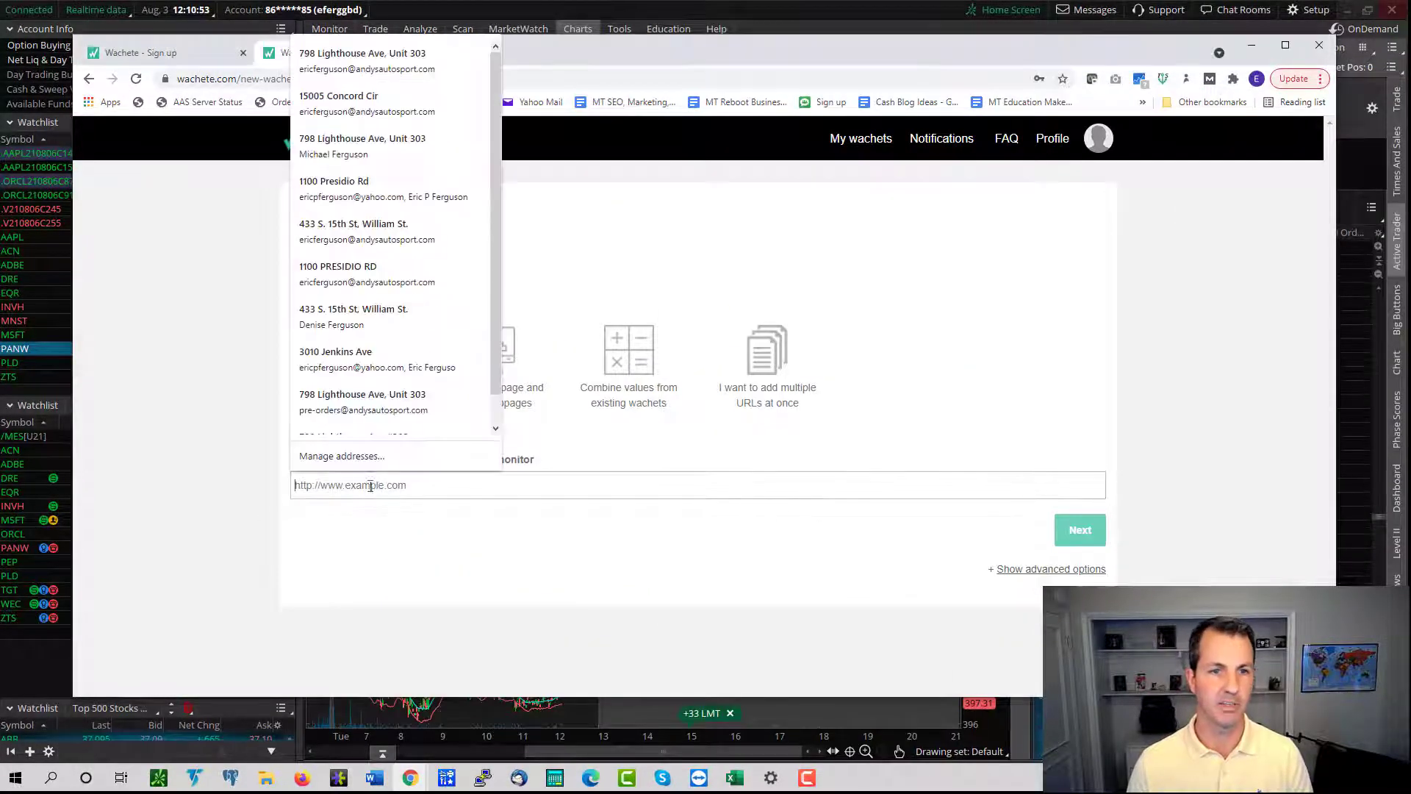
Paste the live positions URL, load it, and have the Sign In form submitted automatically.
key(ctrl+v)
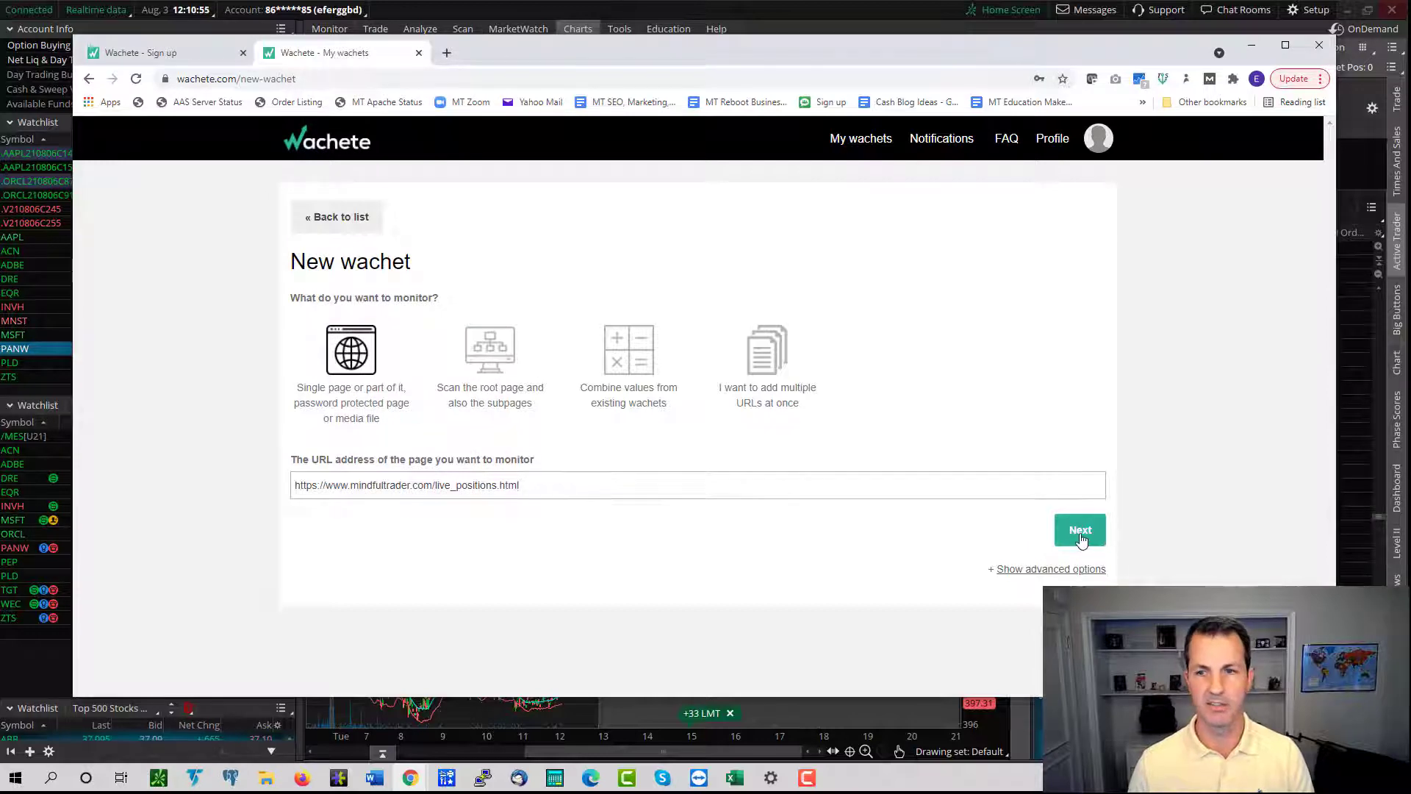
click(1080, 532)
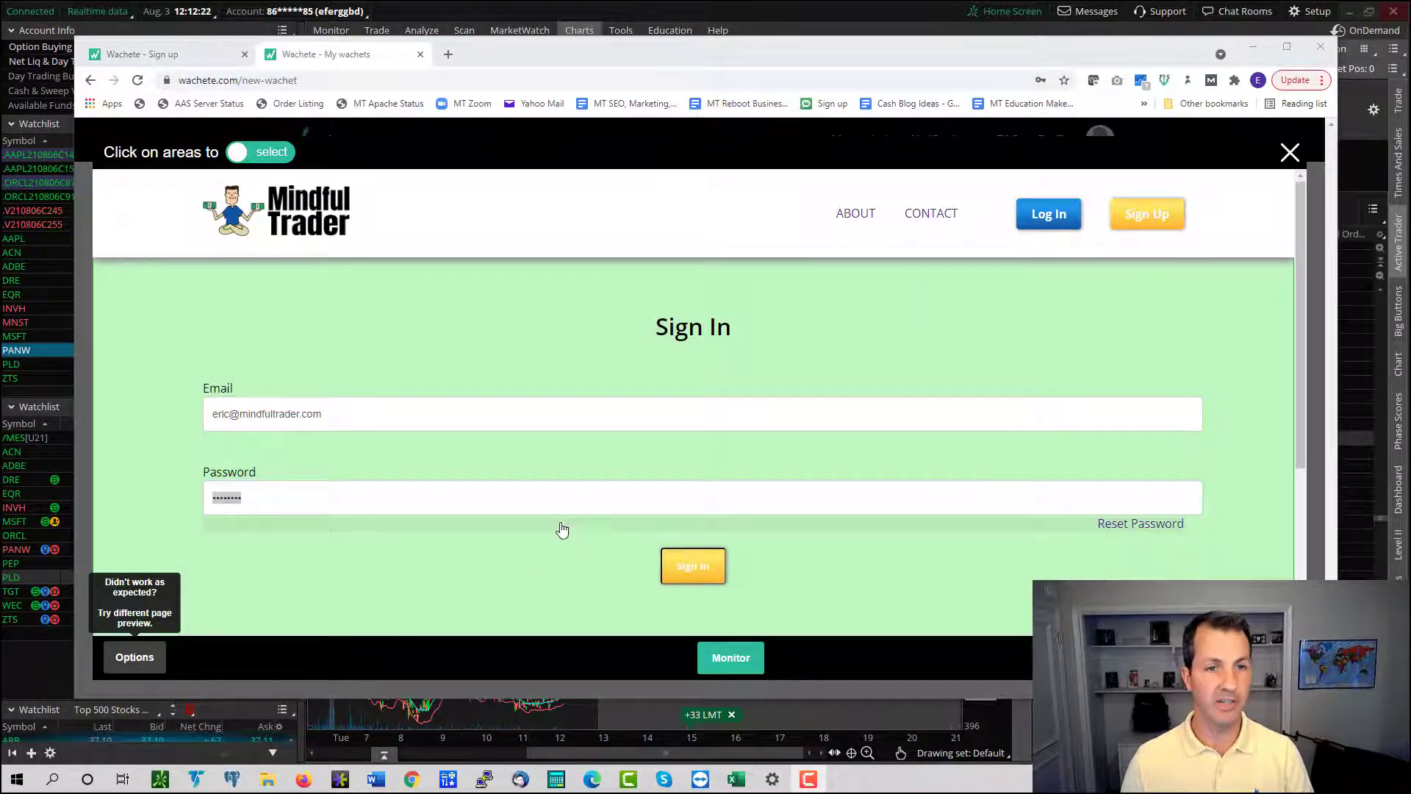
click(698, 573)
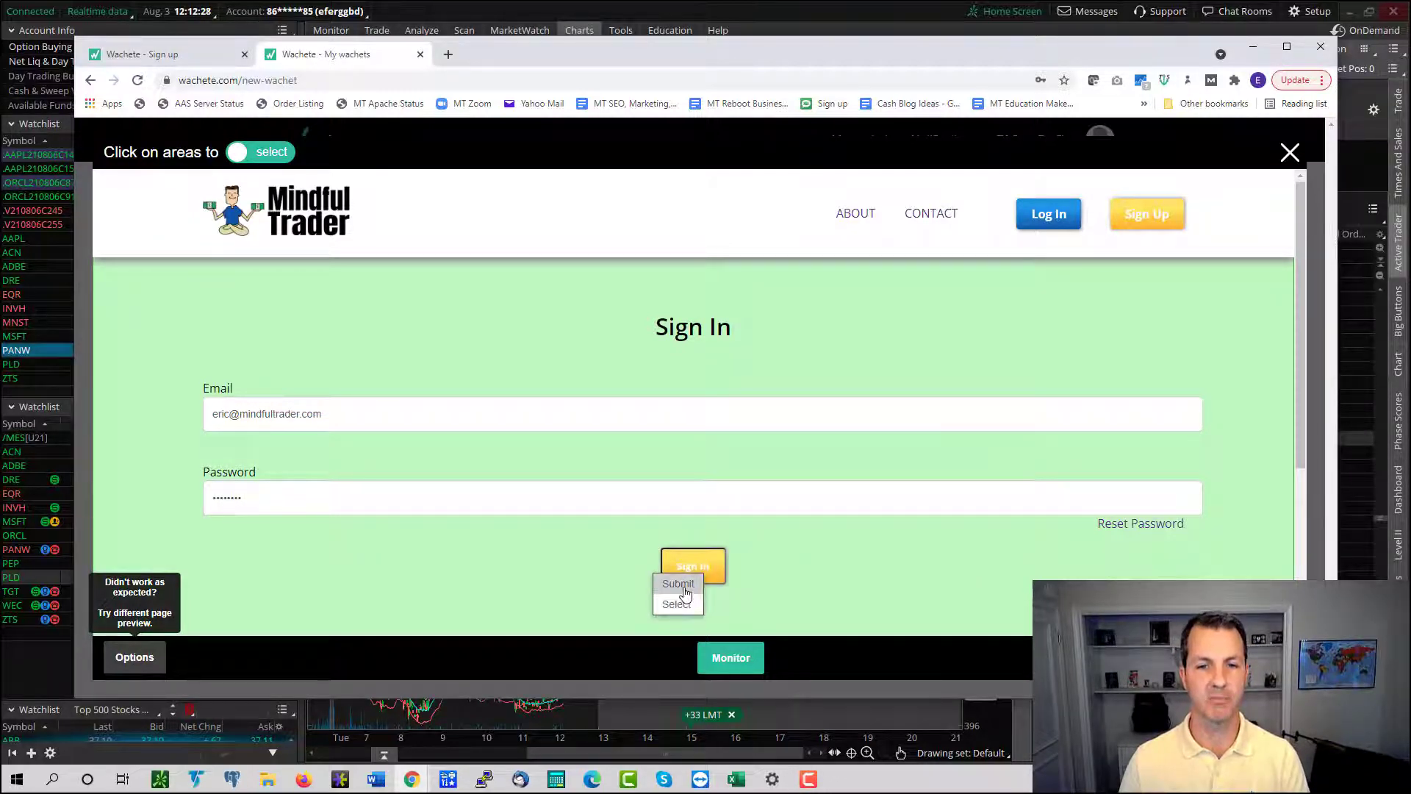
click(684, 590)
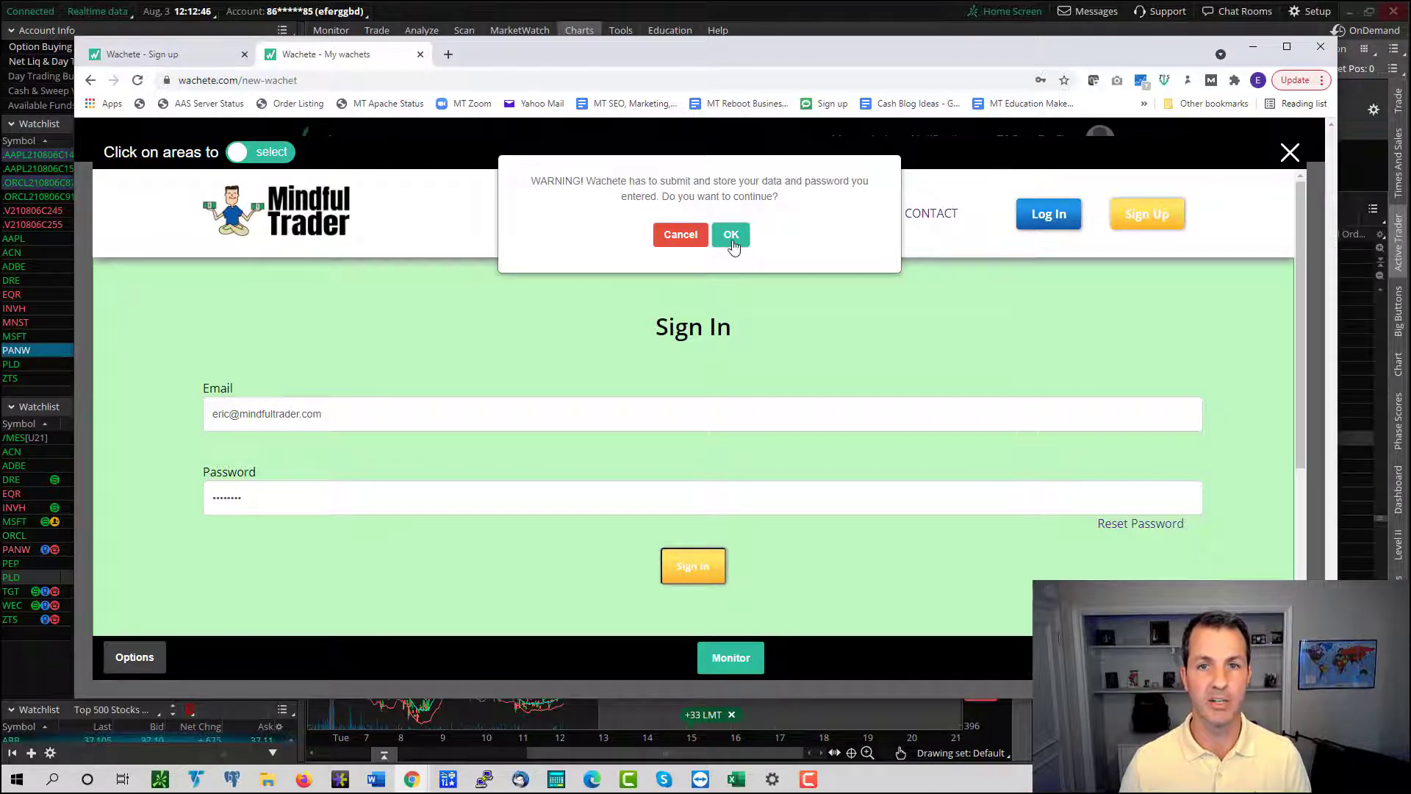
Accept storing the login details and open the live positions link from the Live Trading panel.
click(732, 236)
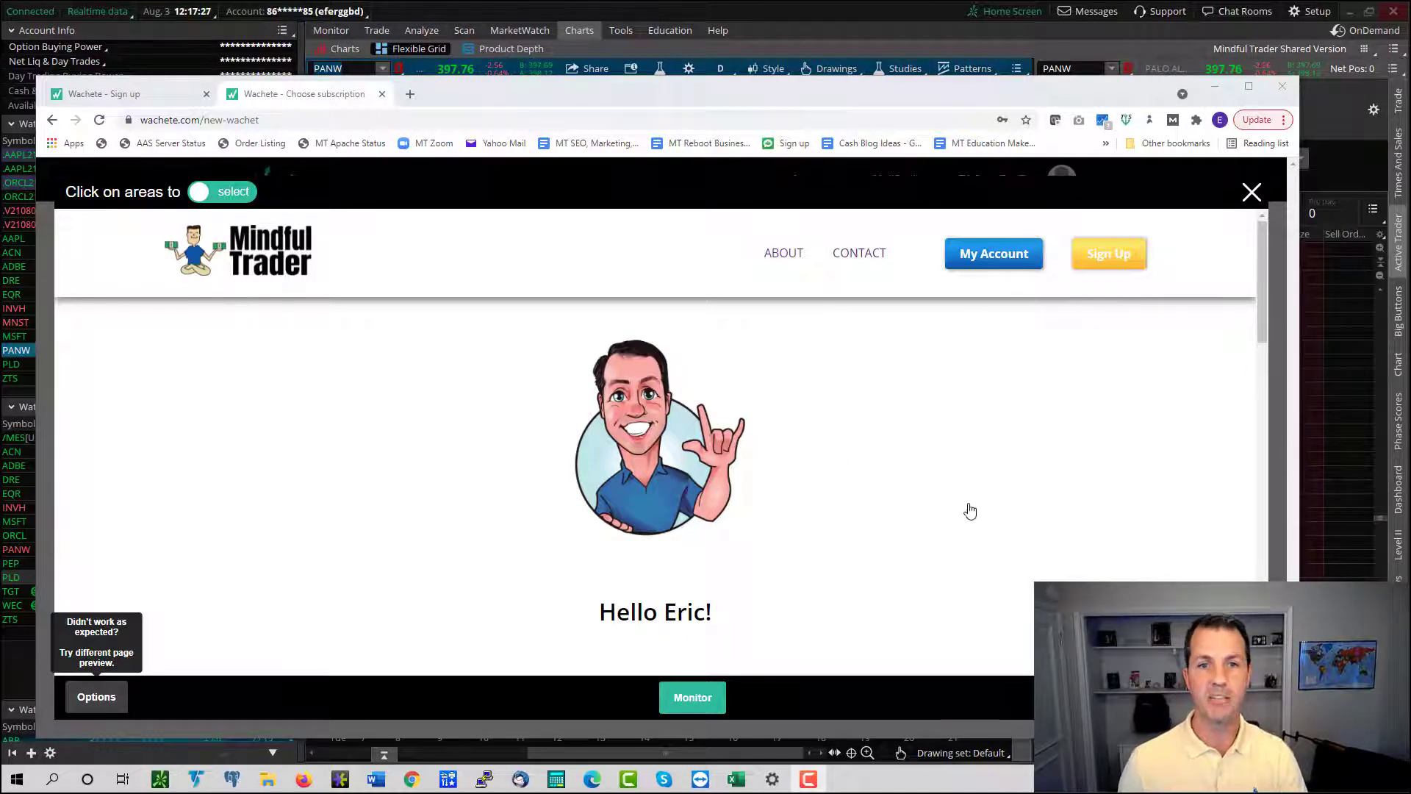
scroll(677, 548, down, 3)
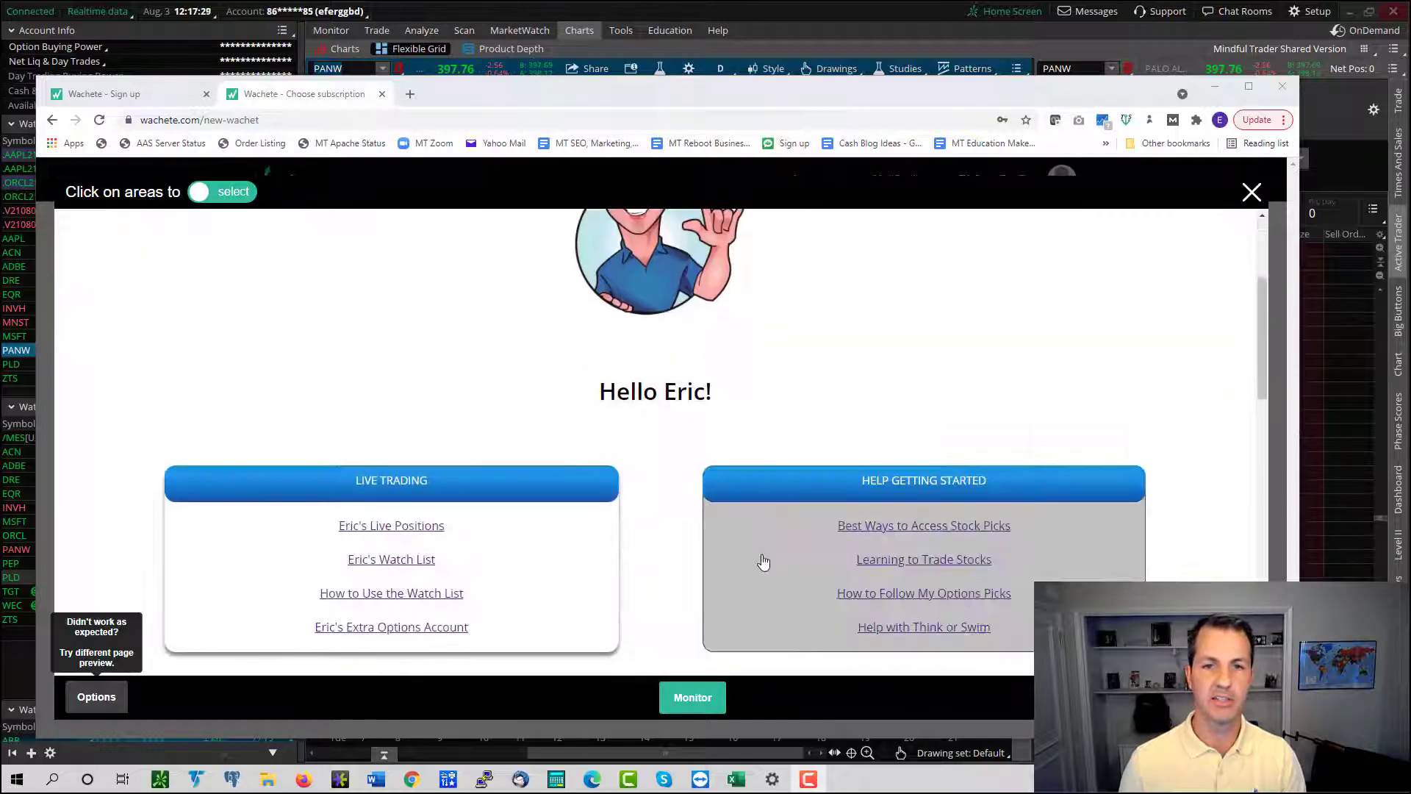
scroll(1103, 456, up, 3)
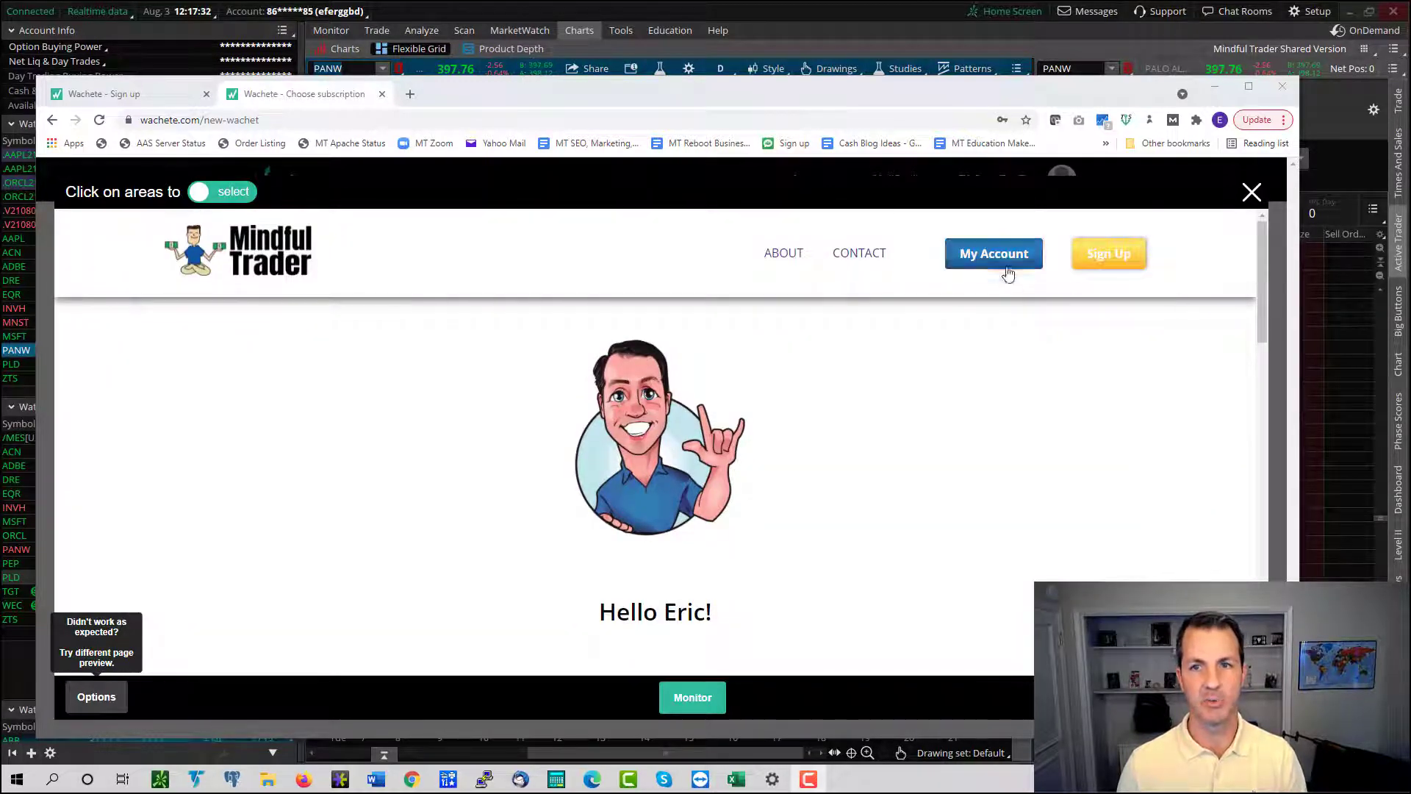
scroll(857, 414, down, 1)
scroll(857, 414, down, 3)
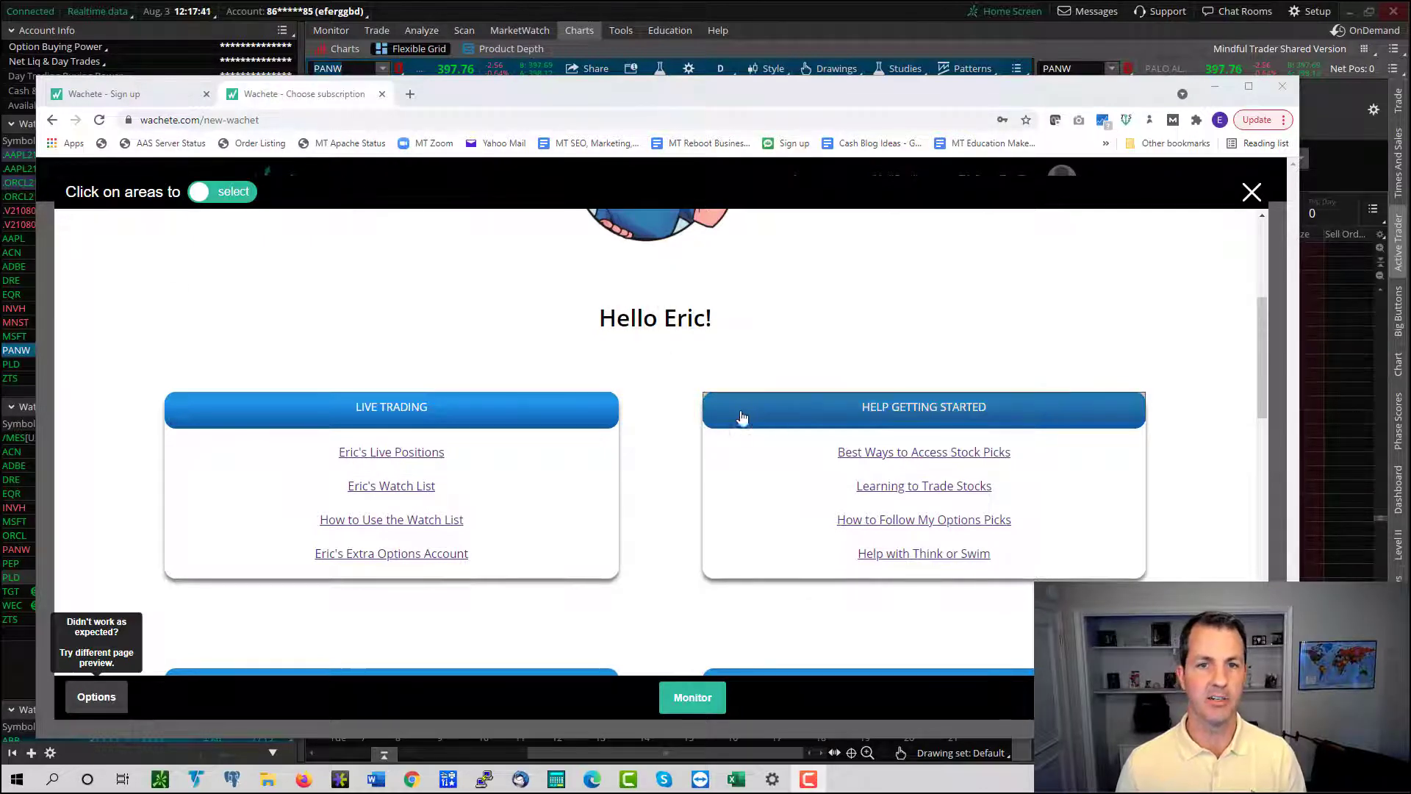
scroll(749, 412, up, 4)
scroll(472, 447, down, 3)
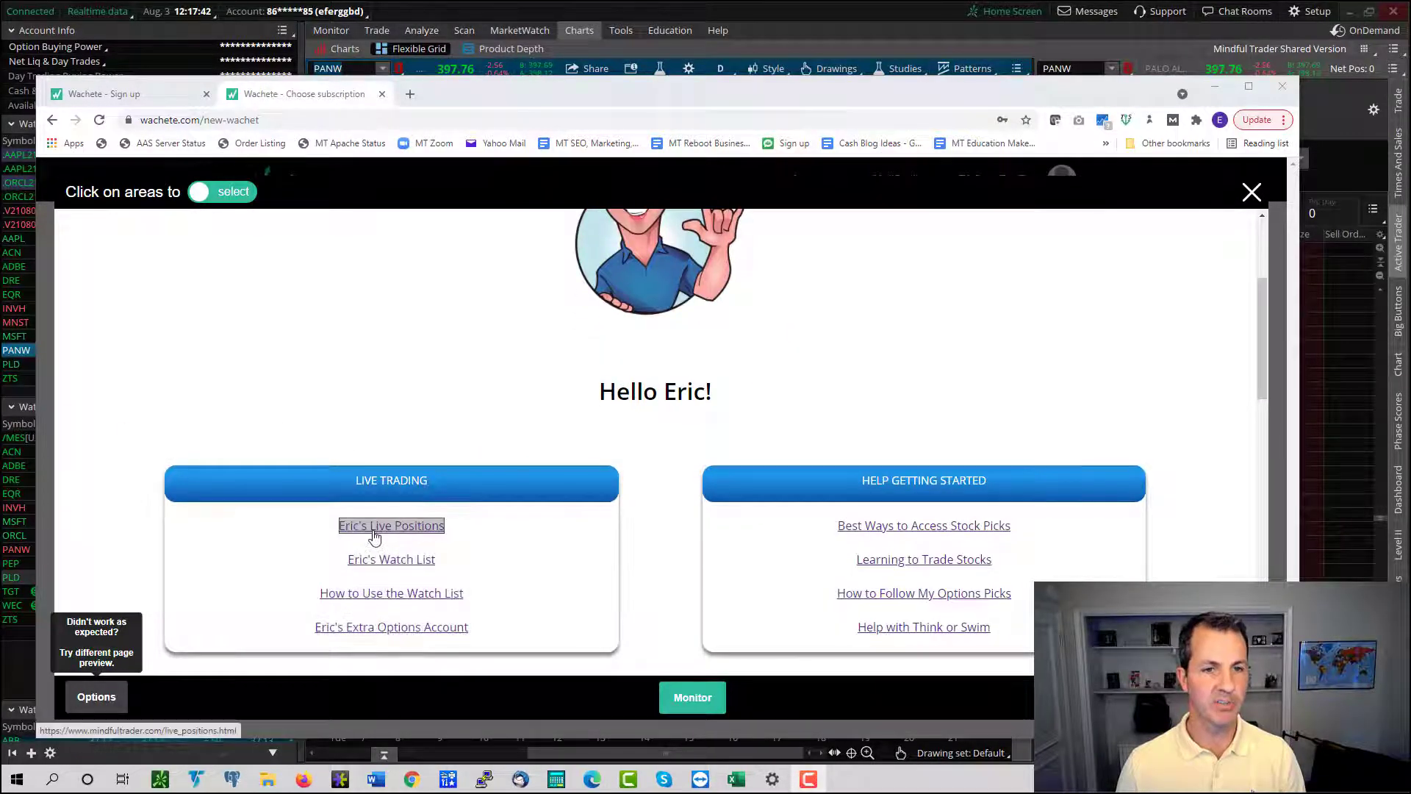
scroll(491, 498, down, 2)
click(389, 385)
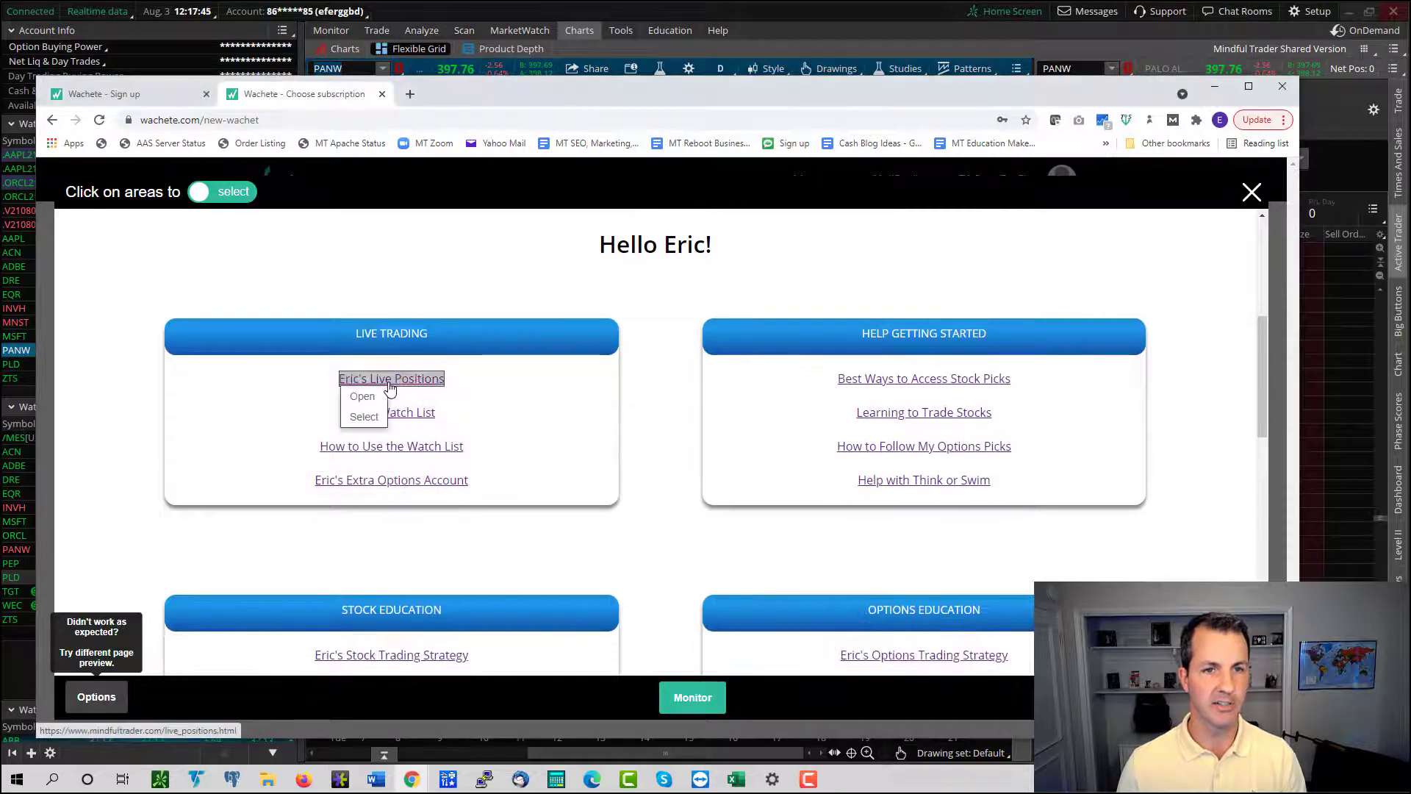
Load the Mindful Trader live positions page and bring the Open Stock, Options and Futures Trades tables into view.
click(364, 402)
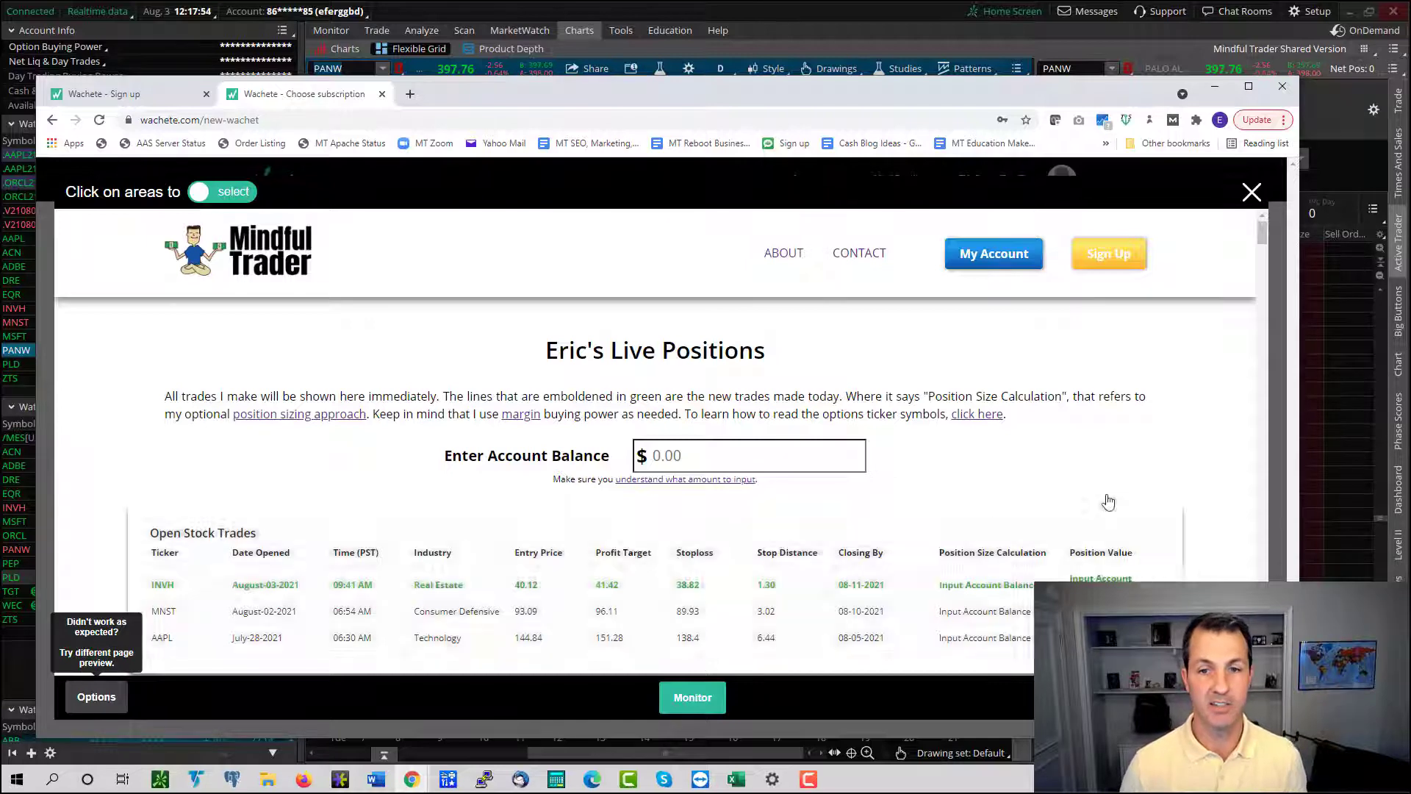
scroll(1166, 513, down, 3)
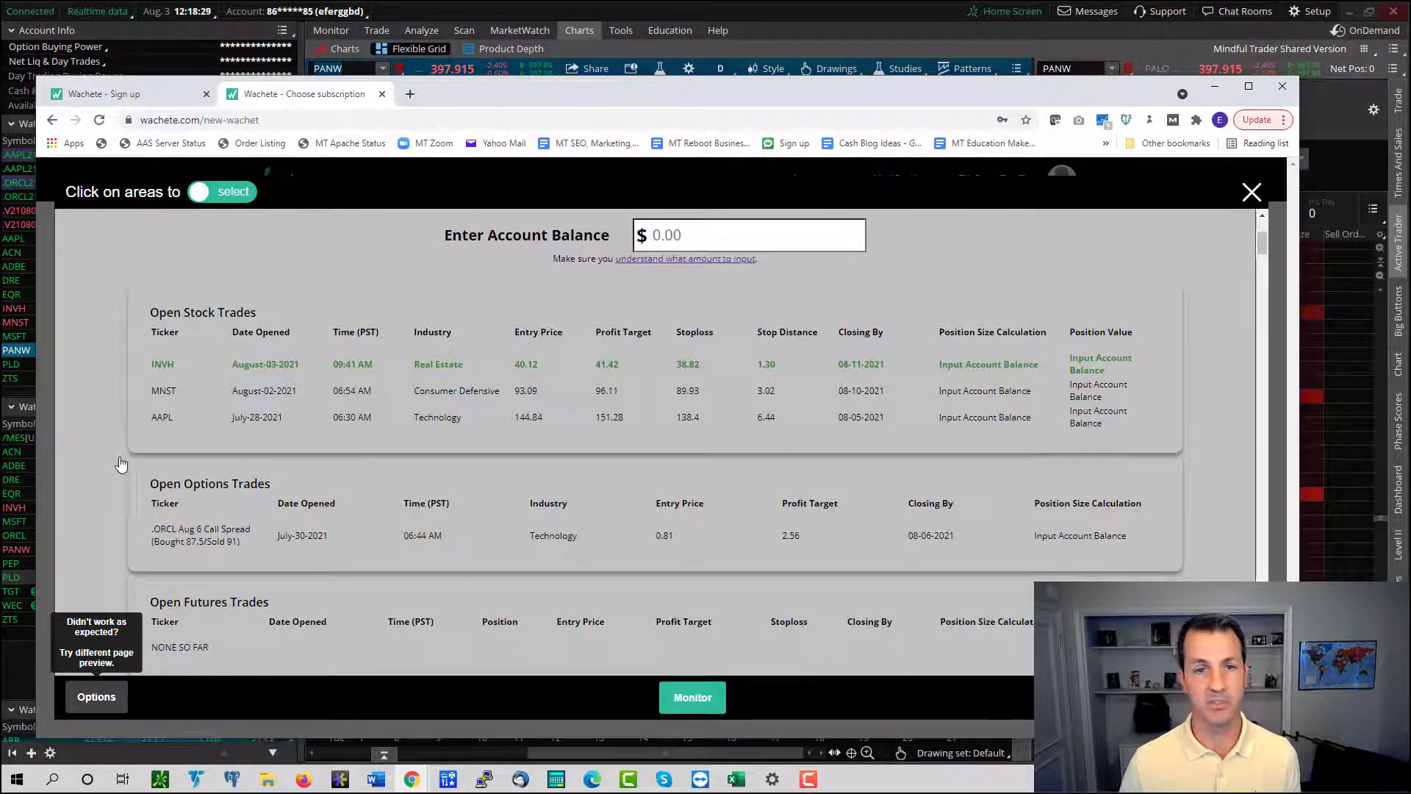
scroll(1146, 471, up, 3)
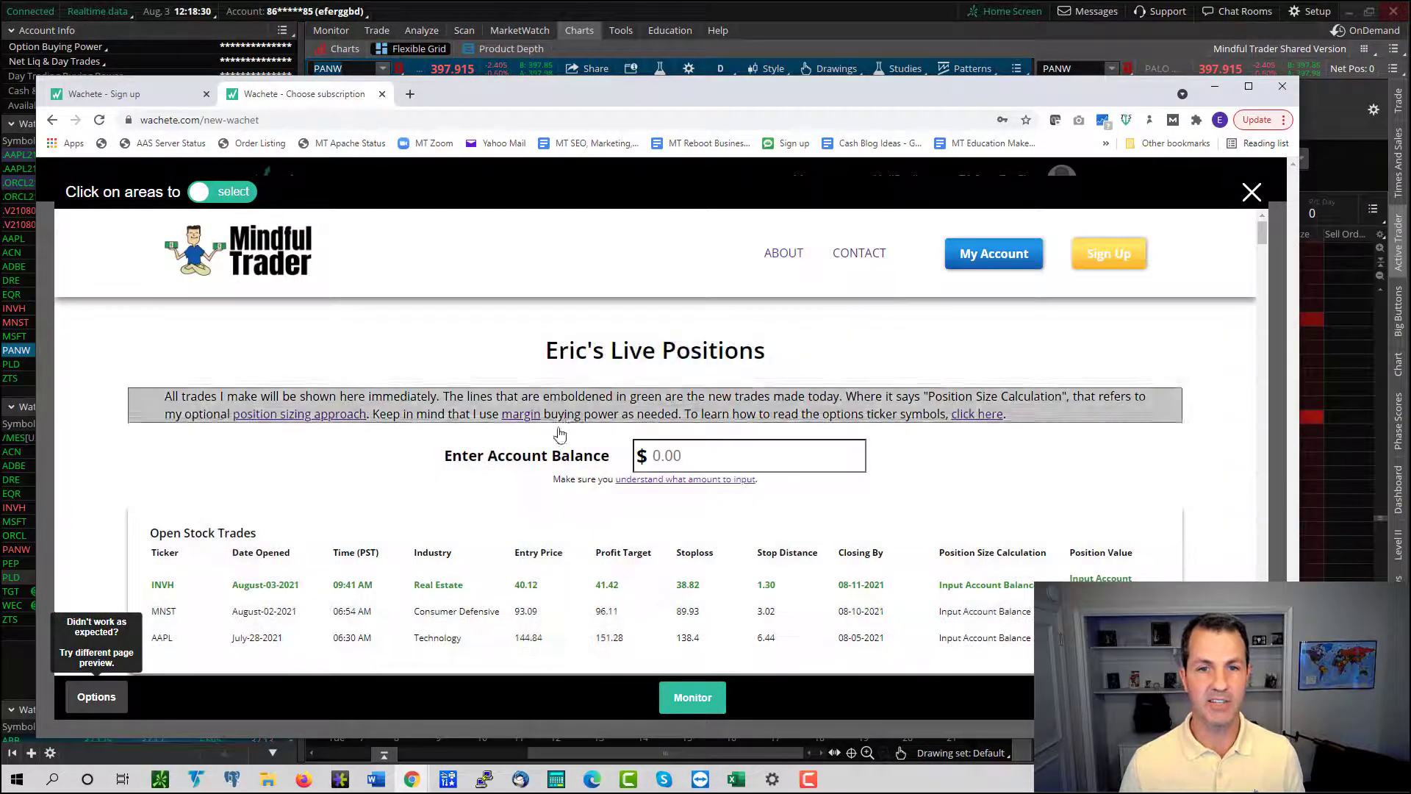
scroll(709, 577, down, 1)
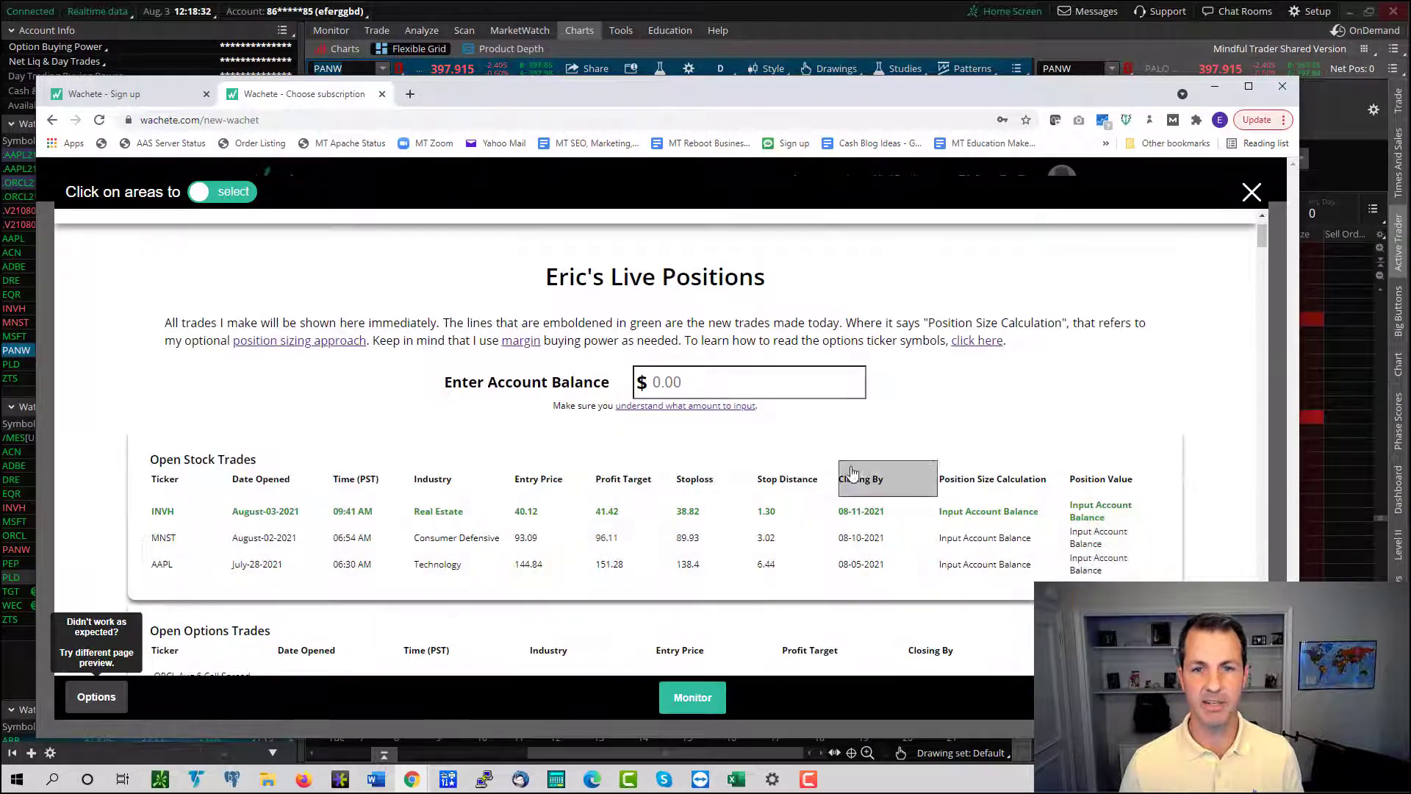
scroll(1194, 412, down, 1)
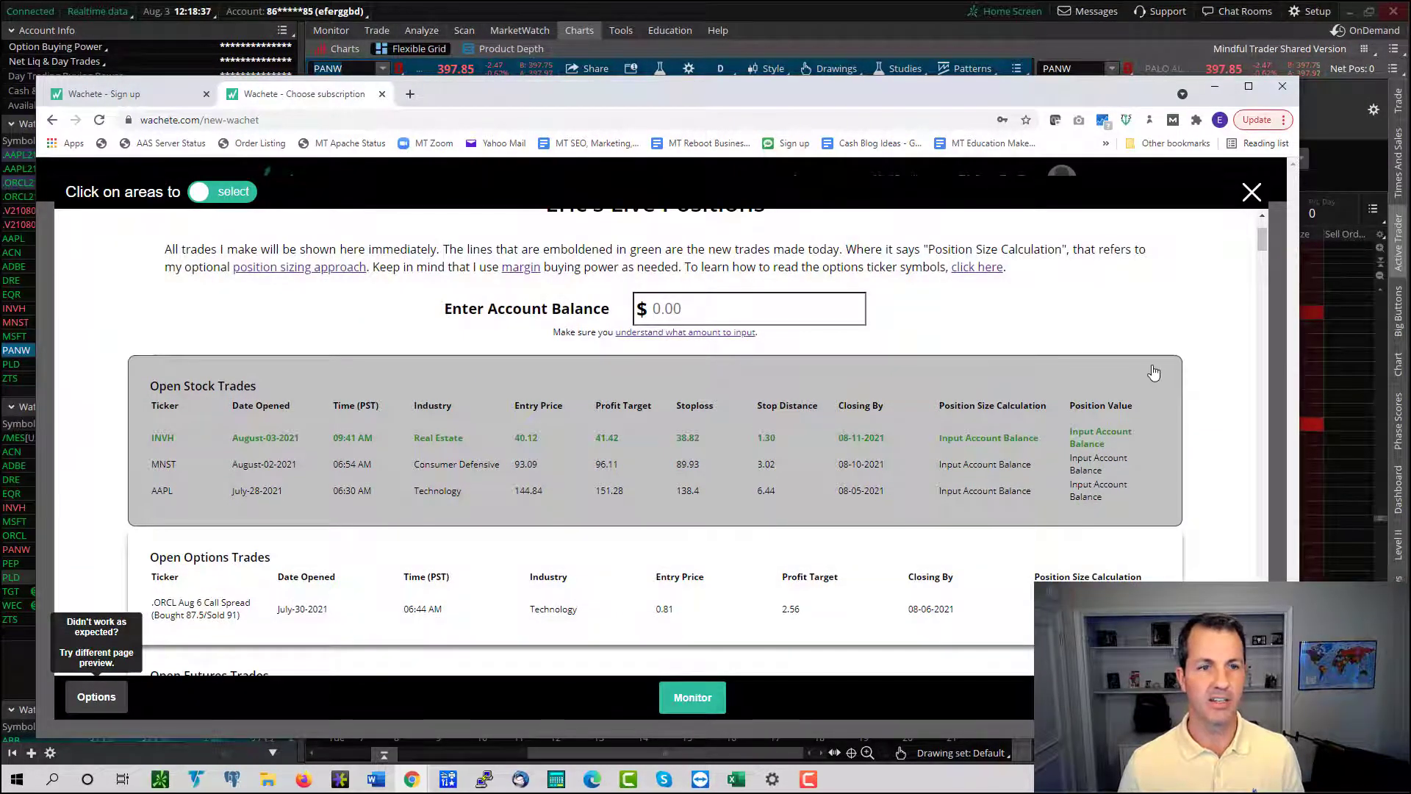
scroll(1155, 374, down, 2)
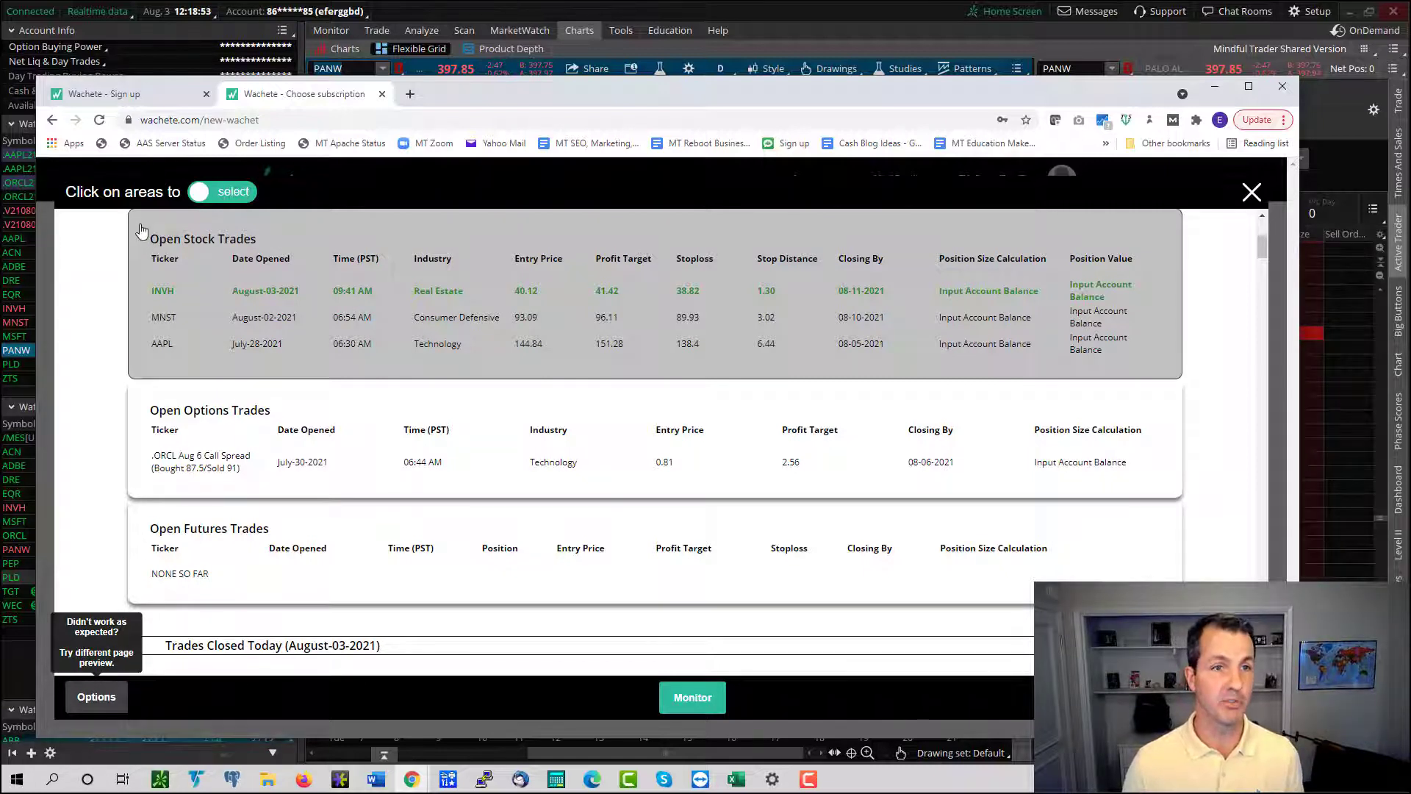
Select the Open Stock Trades, Open Options Trades and Open Futures Trades blocks for monitoring.
click(142, 231)
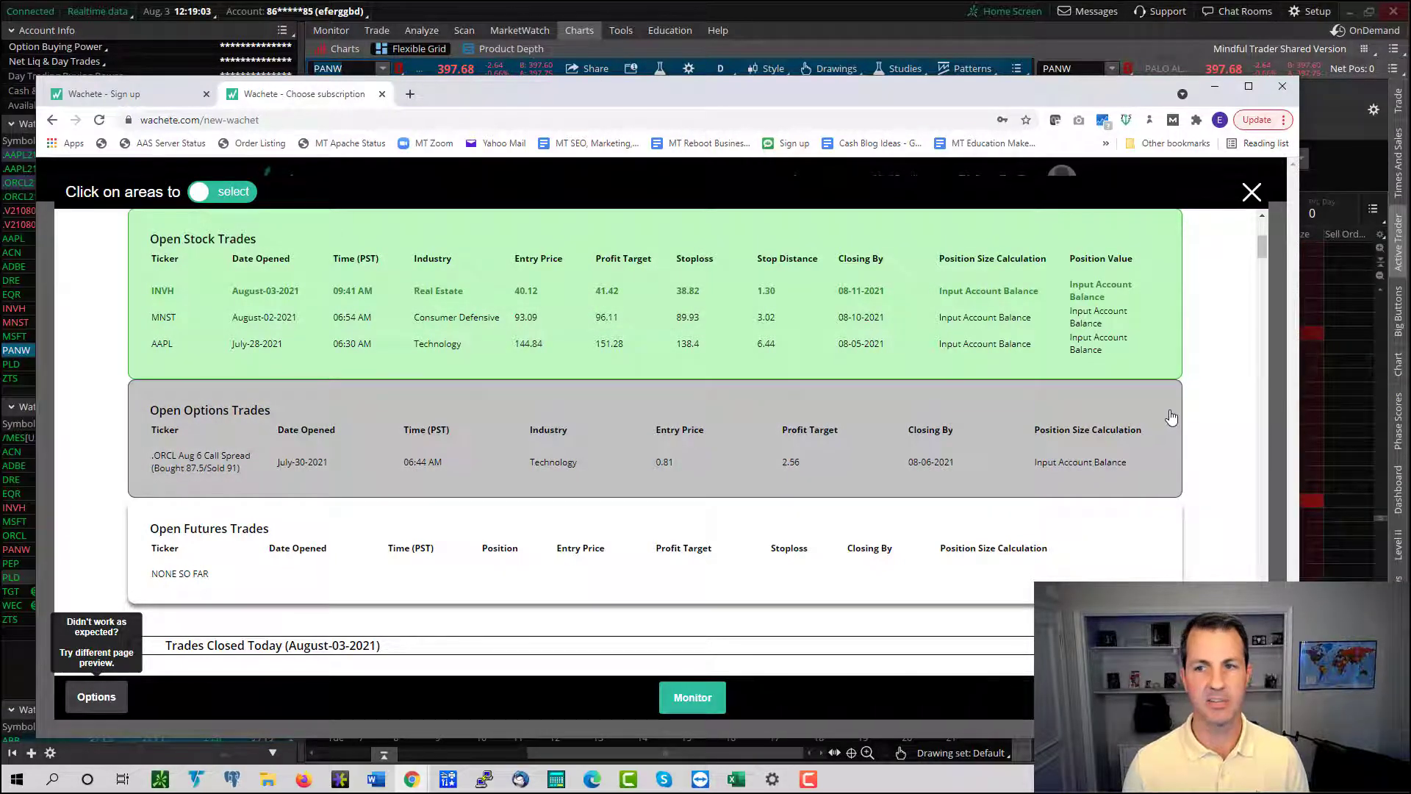
click(1171, 417)
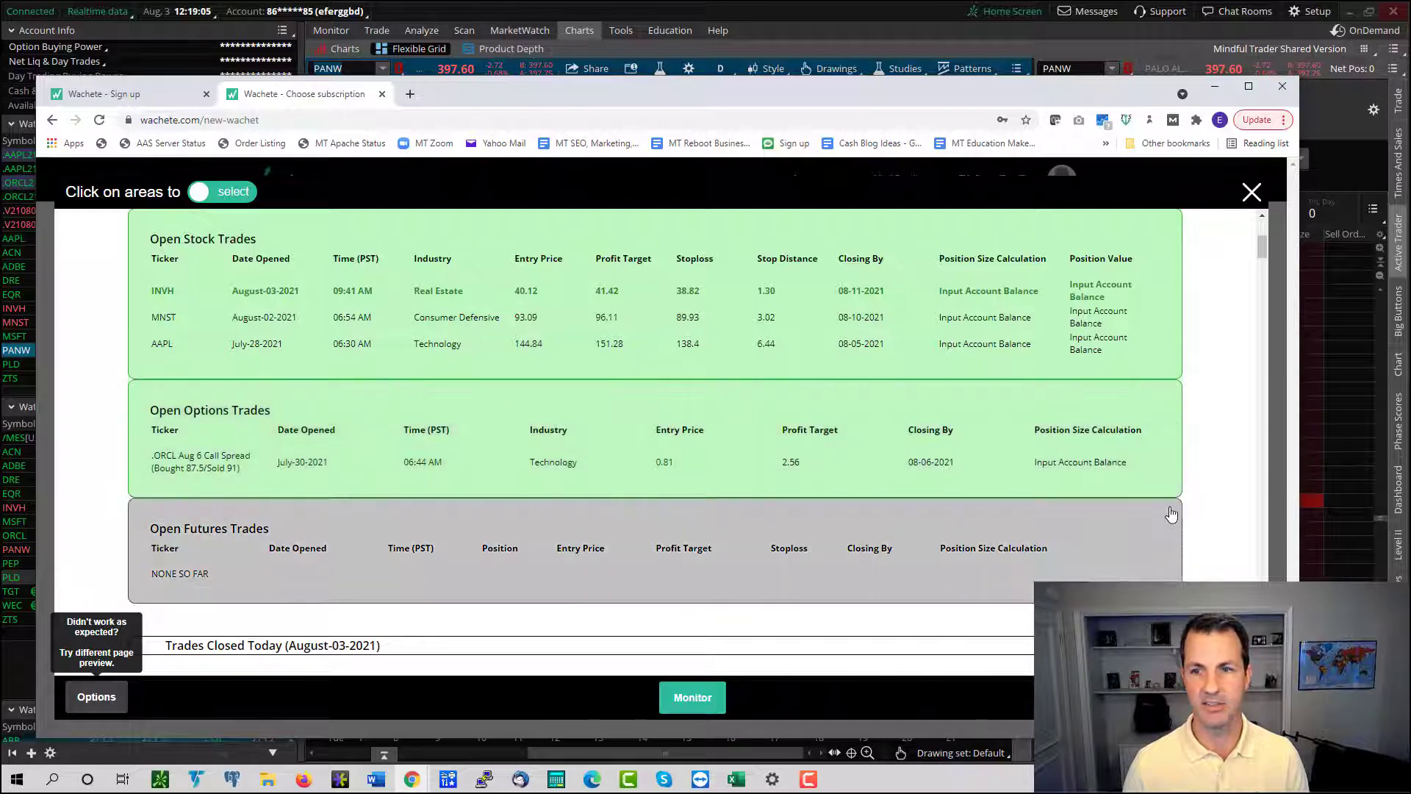
click(1171, 513)
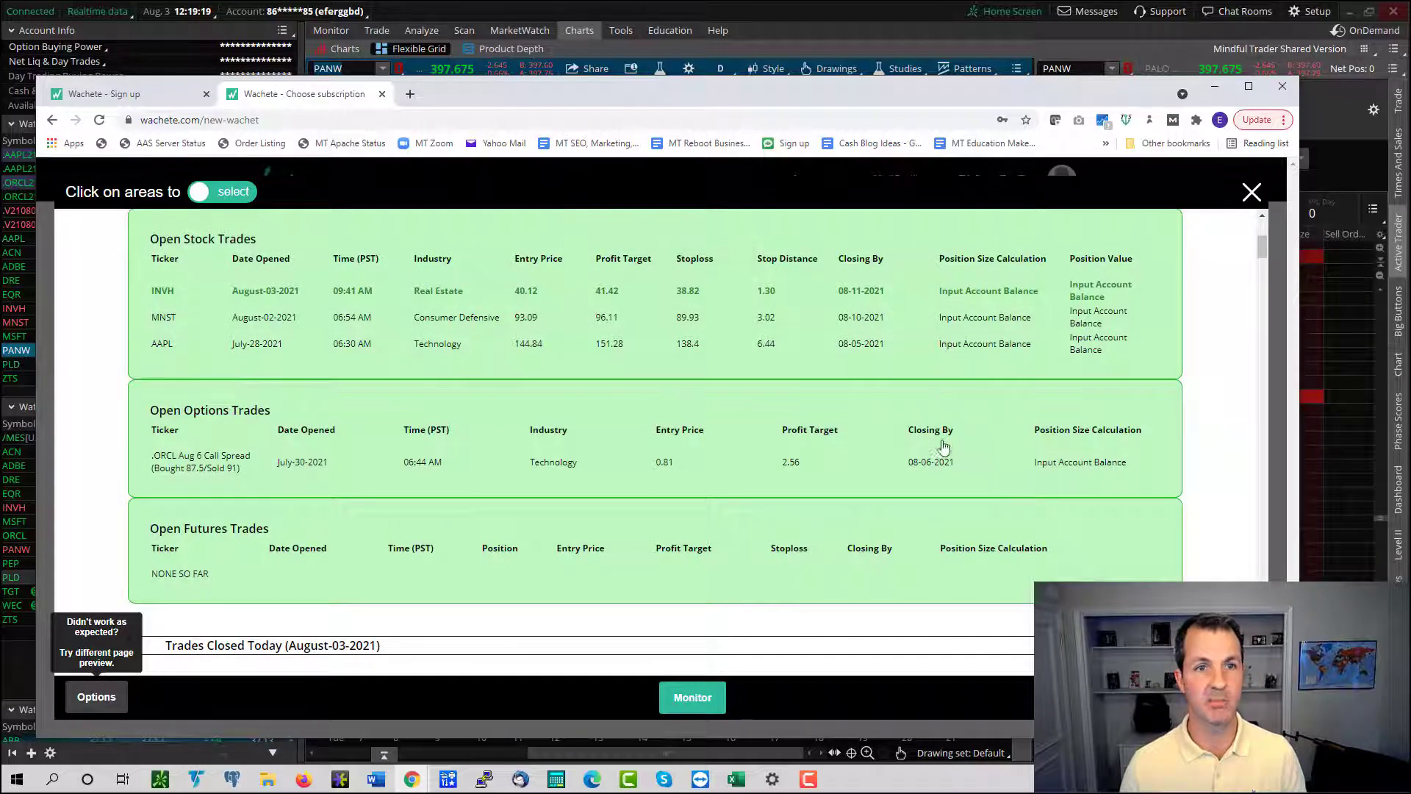
click(951, 448)
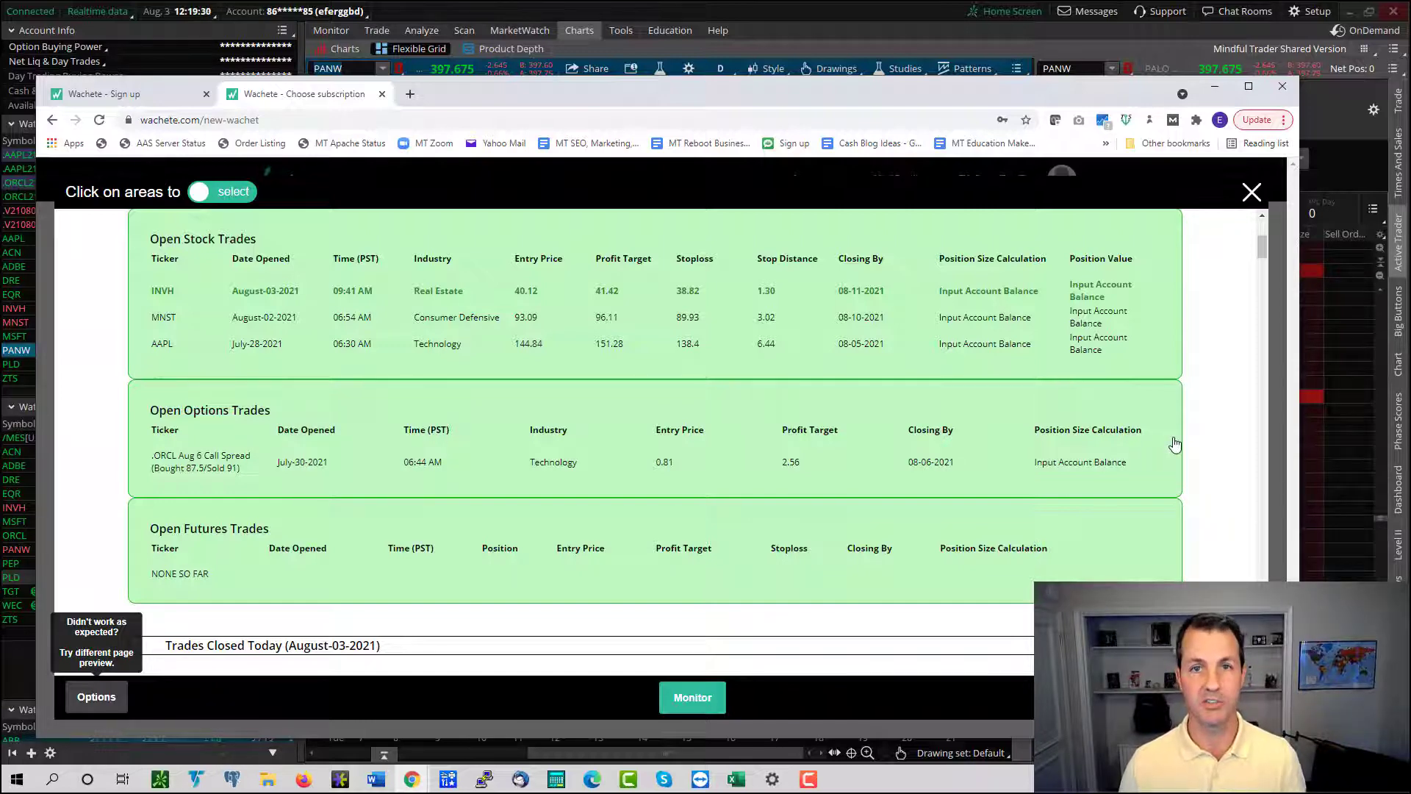
scroll(757, 481, down, 4)
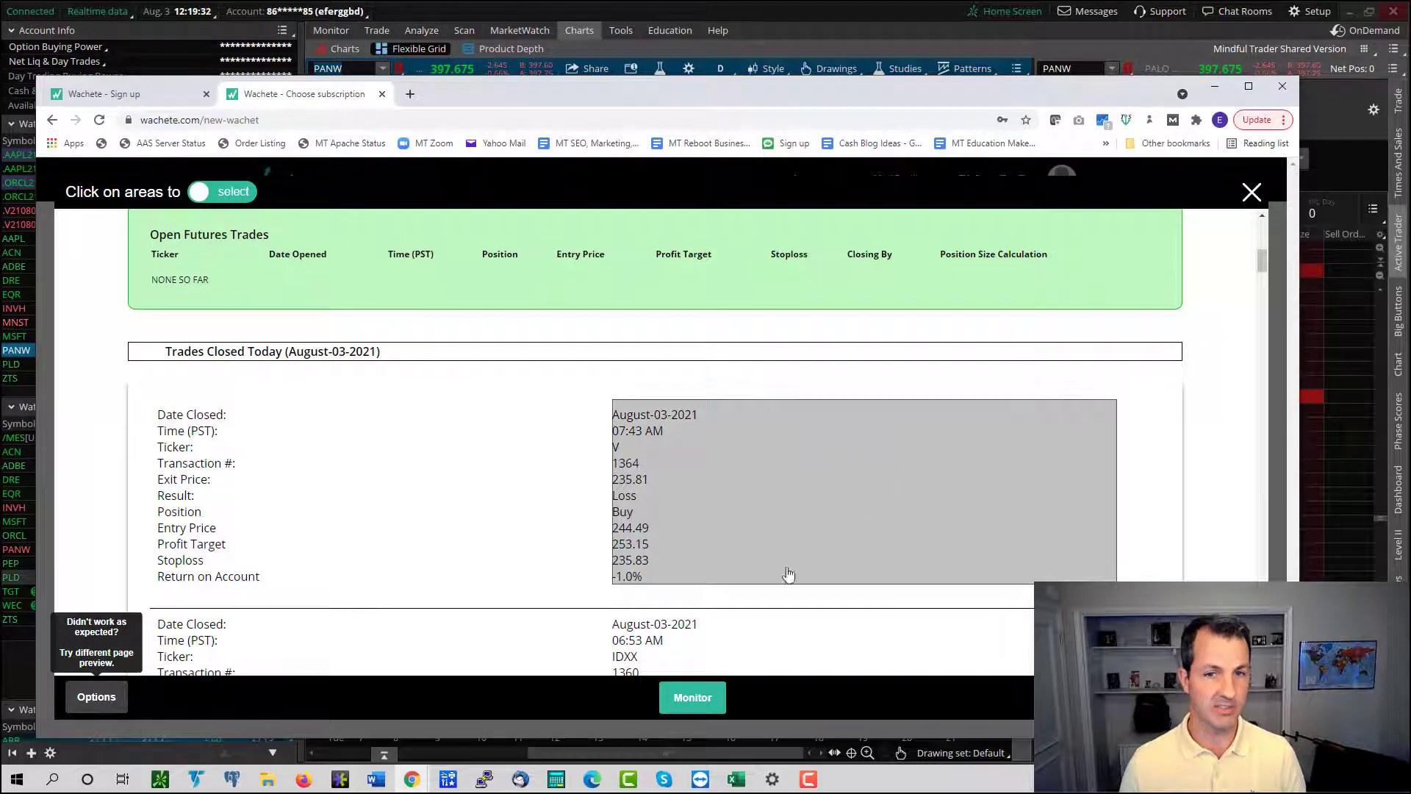
scroll(1206, 529, up, 5)
scroll(1206, 529, down, 1)
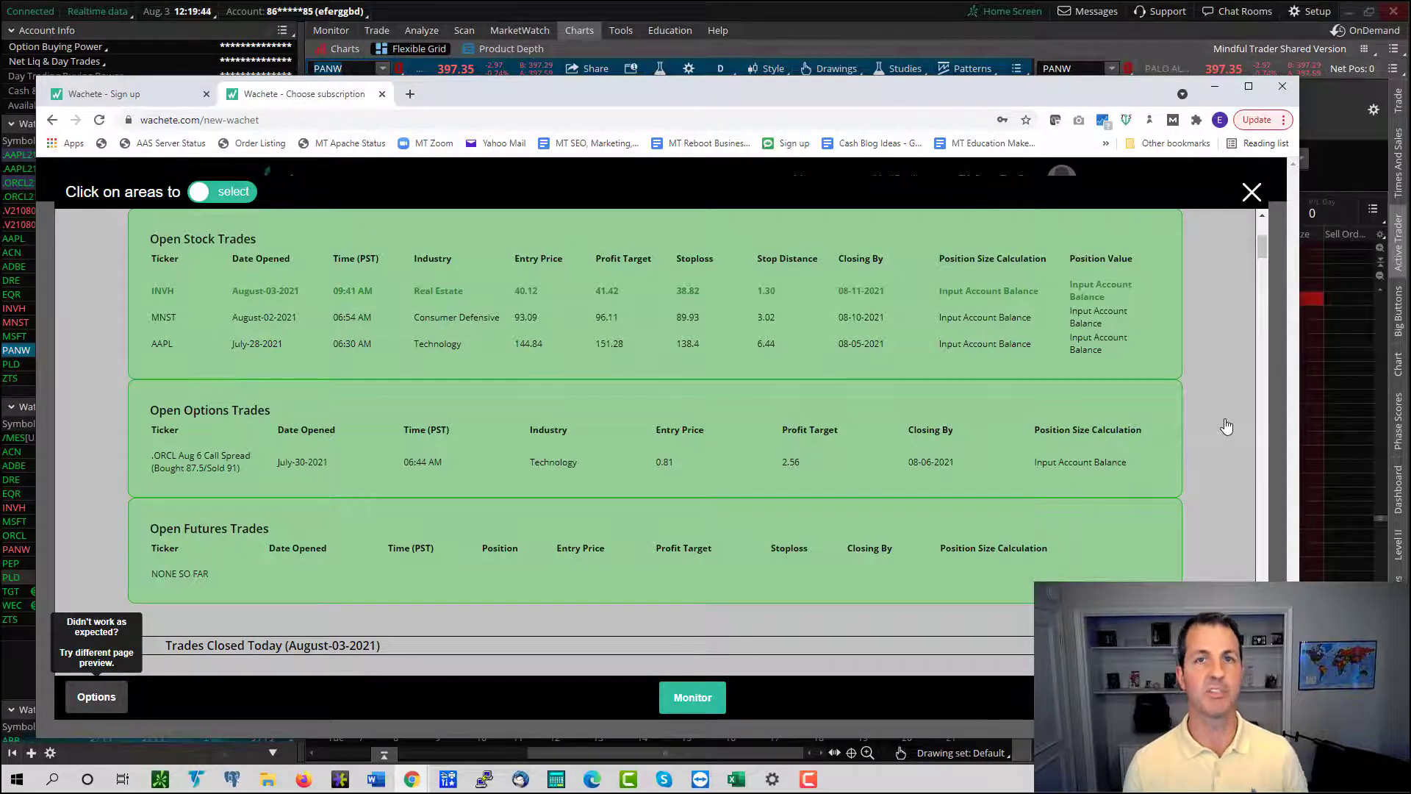
scroll(1198, 429, up, 2)
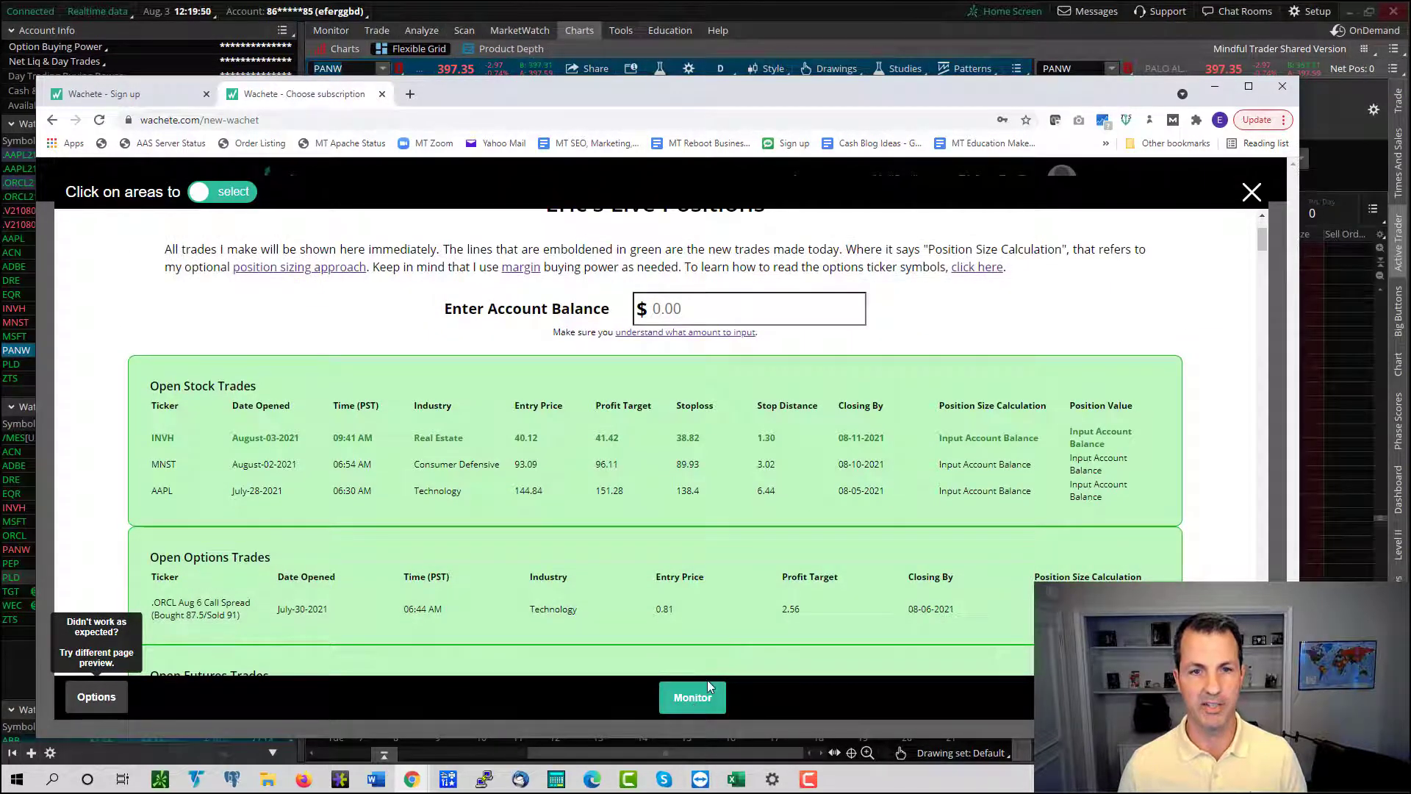
Finish the area selection with Monitor and set the page check interval to every 10 minutes.
click(695, 699)
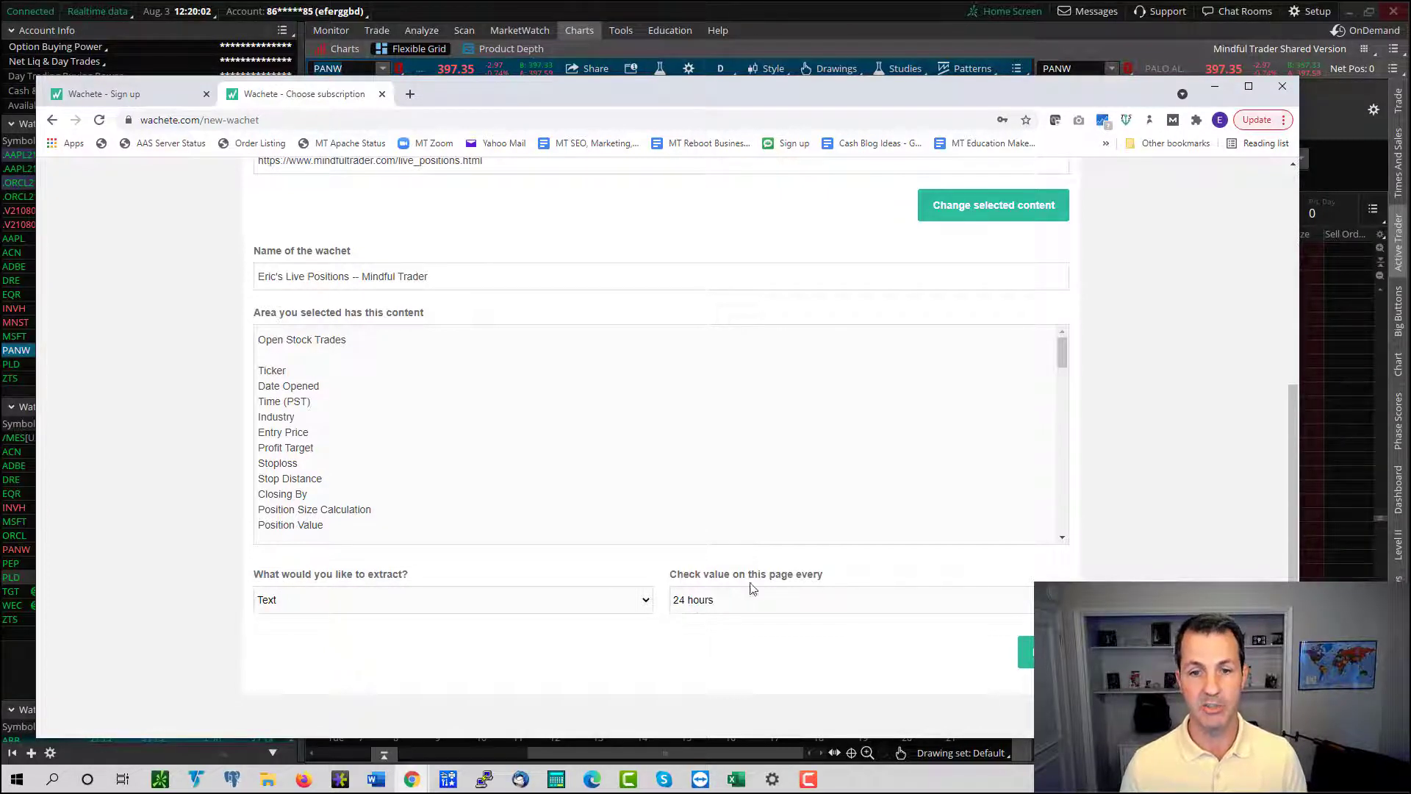
click(813, 607)
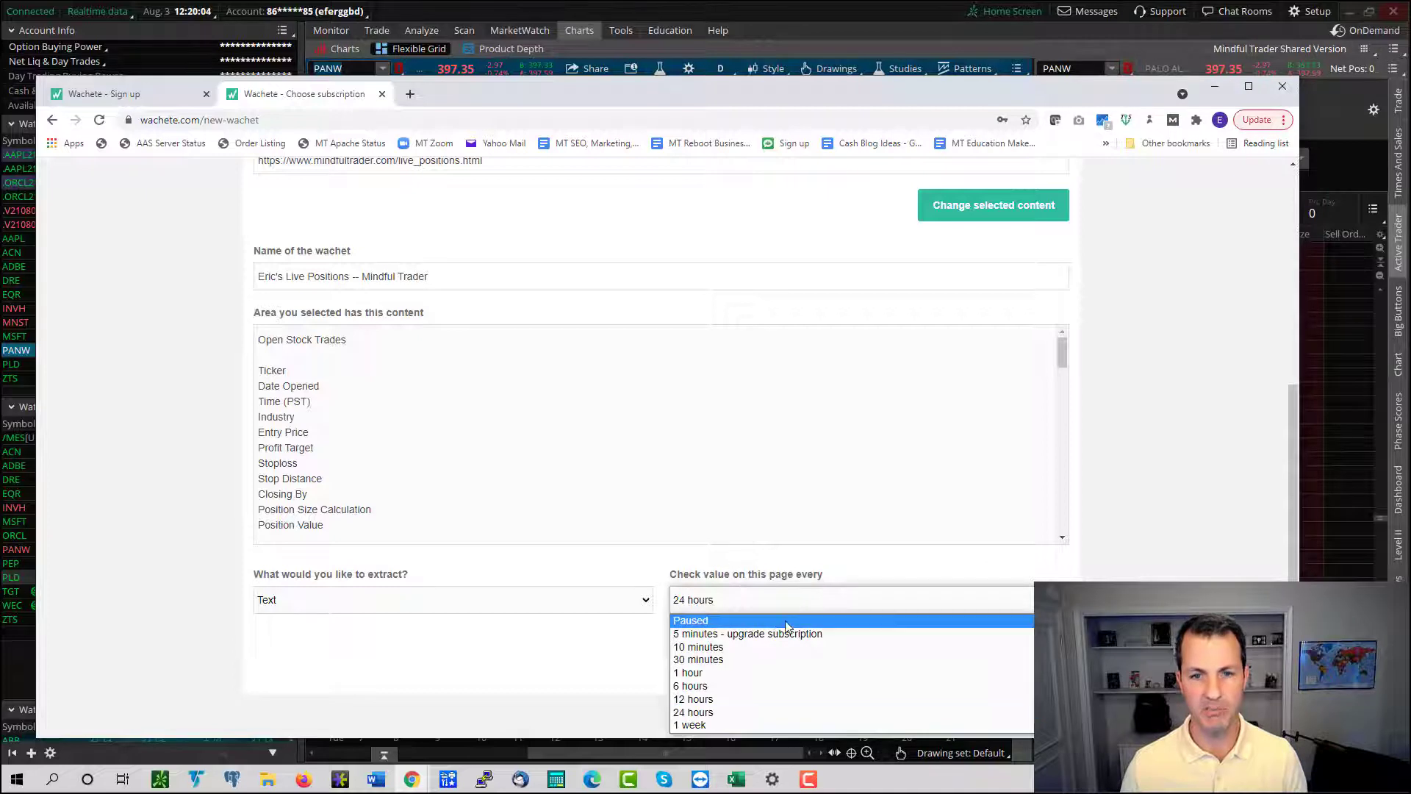
click(748, 648)
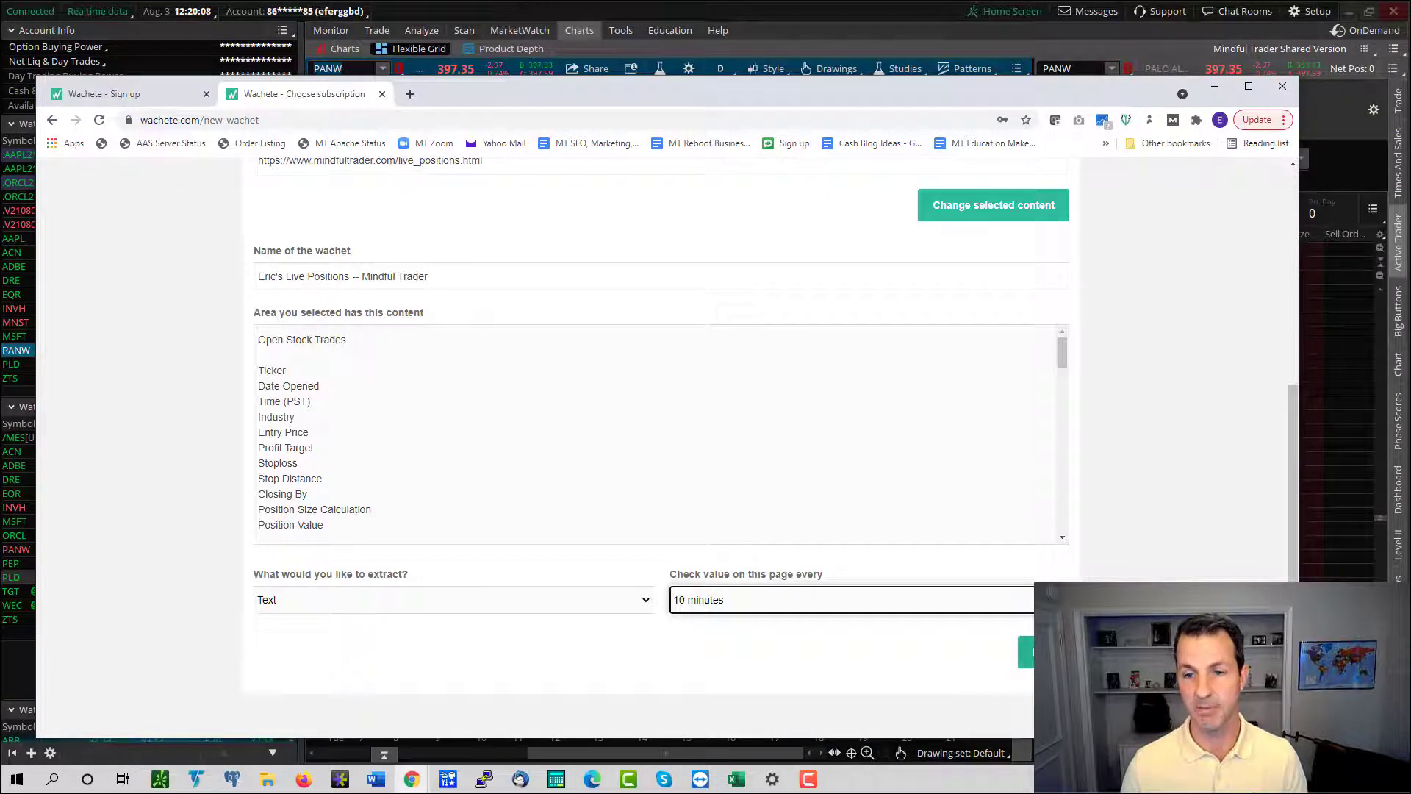
scroll(794, 593, down, 2)
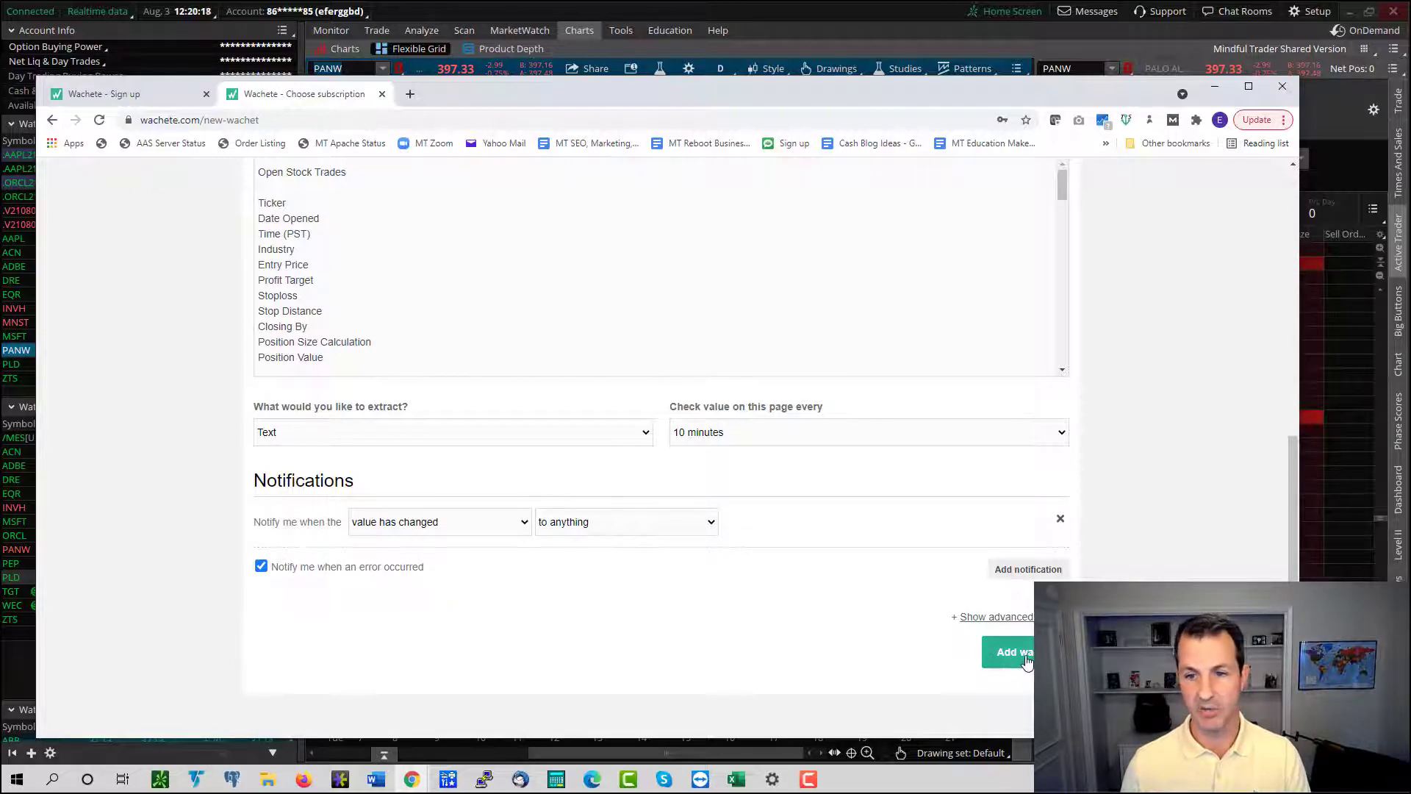
Add the Mindful Trader live positions wachet, notifying on value changes and errors.
click(1027, 660)
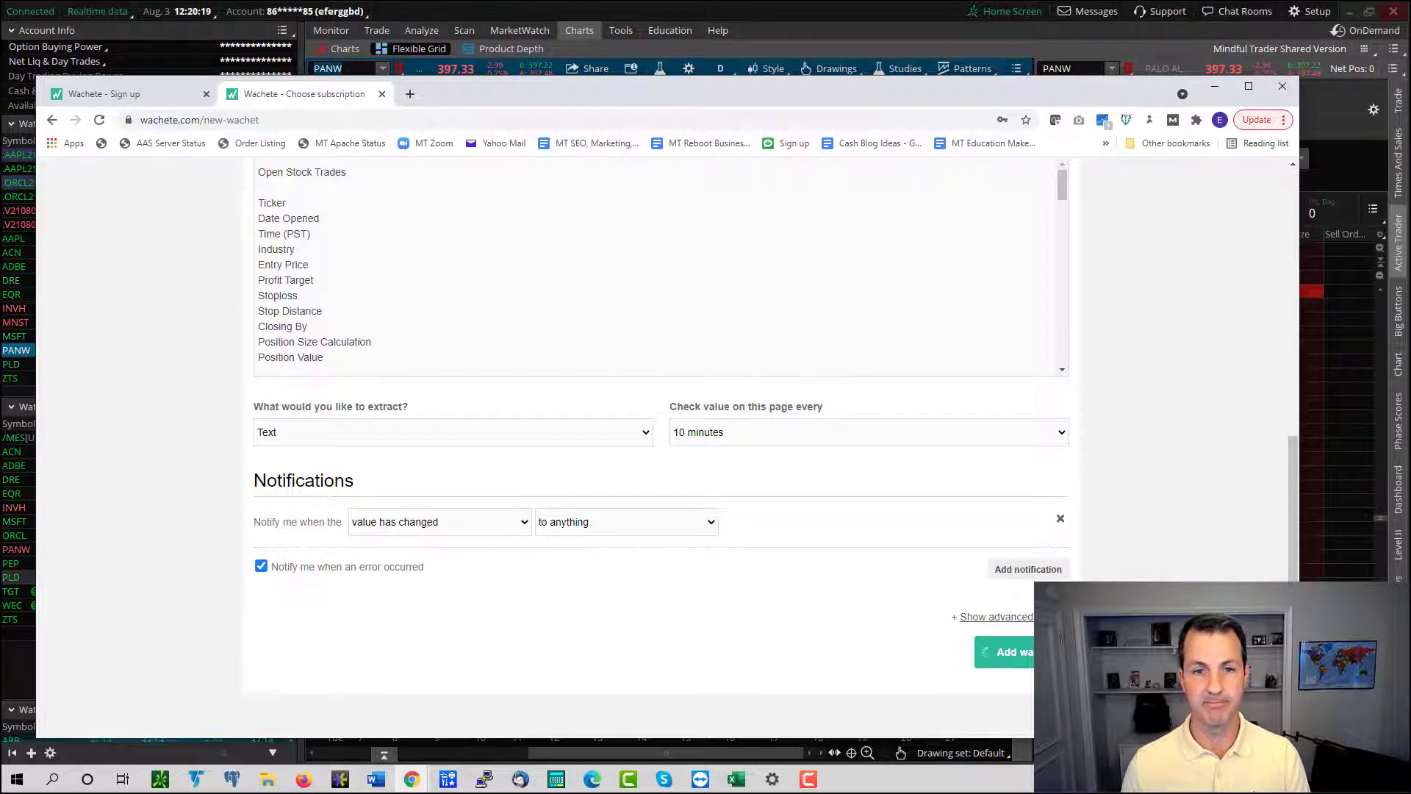